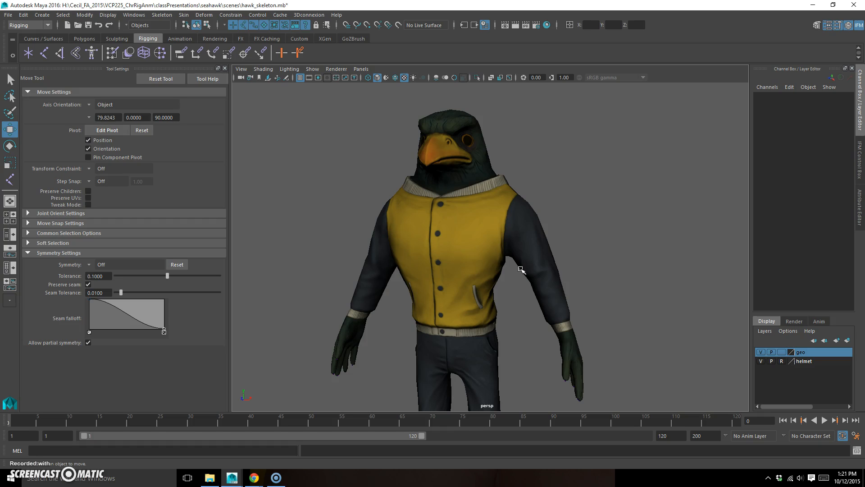
- Examine the hawk character's head and upper body, checking which parts can be selected
alt+drag(508, 268, 483, 272)
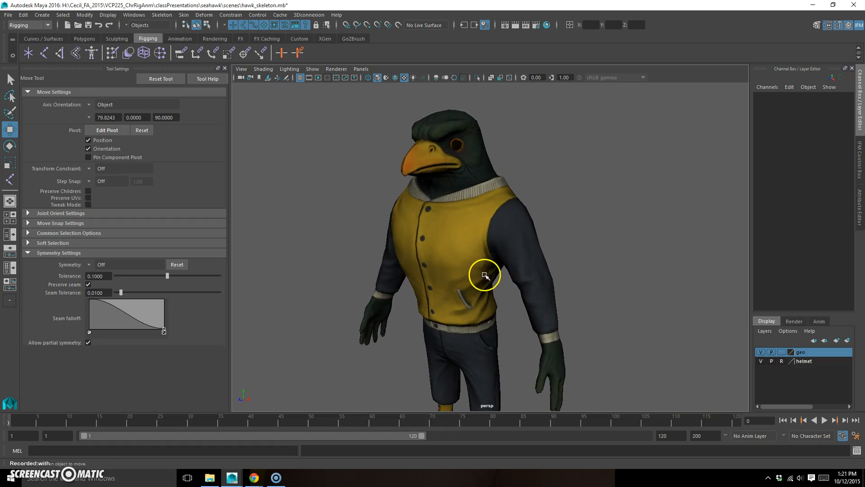
alt+right_drag(483, 272, 507, 222)
alt+middle_drag(507, 223, 553, 310)
click(488, 182)
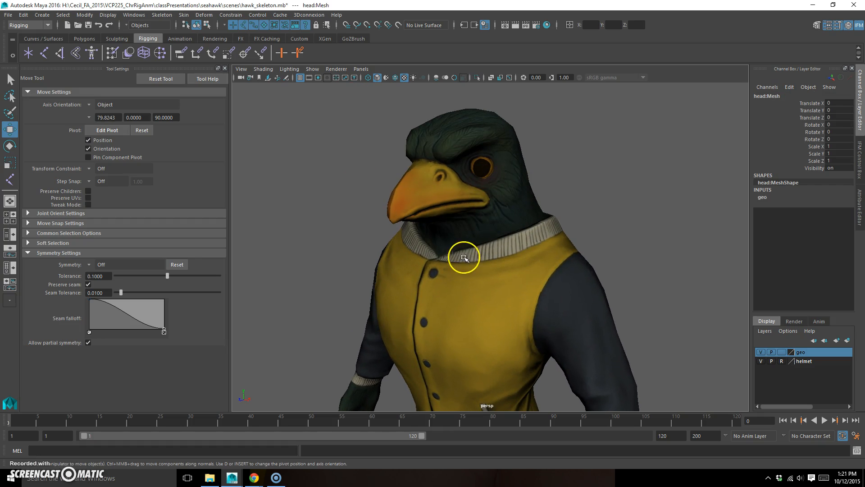
alt+drag(482, 231, 475, 221)
drag(426, 132, 533, 99)
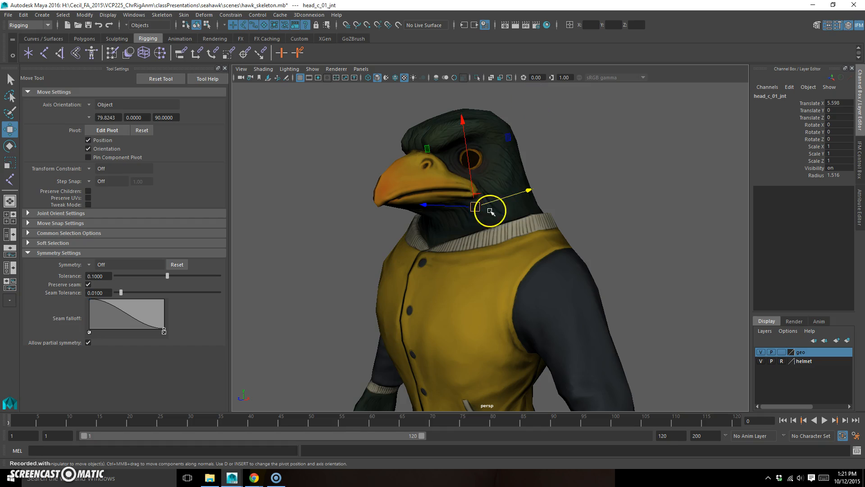
click(588, 147)
alt+drag(587, 147, 384, 96)
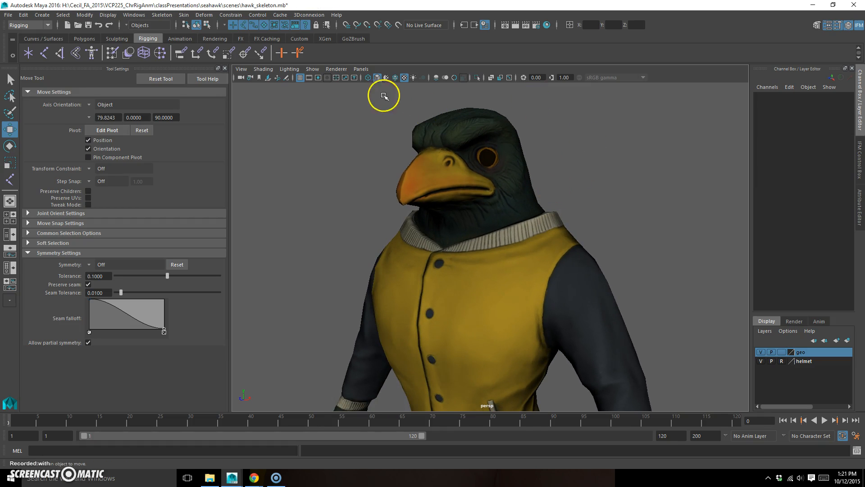
- Set the helmet layer's display type to normal and select the jacketed body mesh
click(782, 361)
click(538, 191)
alt+drag(552, 239, 547, 293)
click(589, 251)
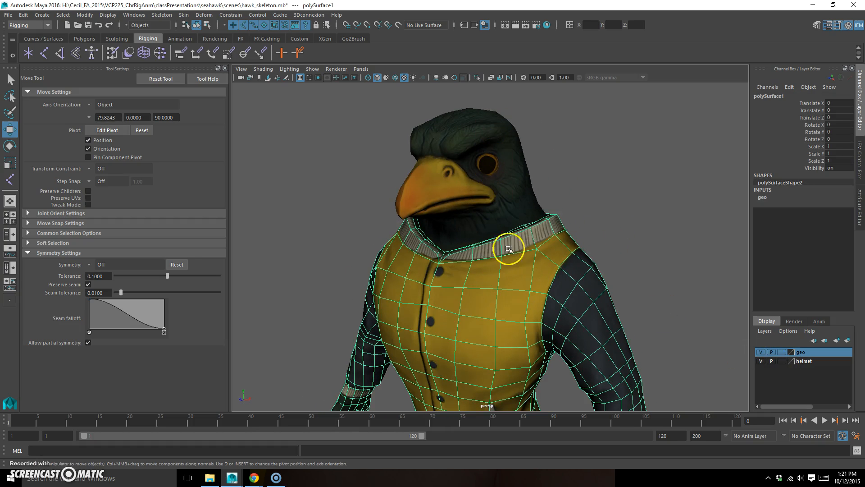
alt+drag(506, 247, 610, 228)
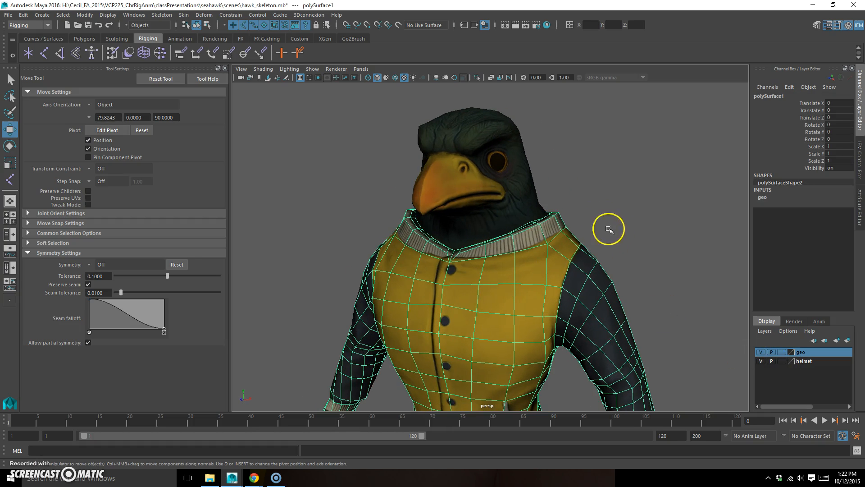
- Hide the helmet layer to view the human head beneath it and the whole character
click(763, 362)
alt+drag(537, 212, 562, 216)
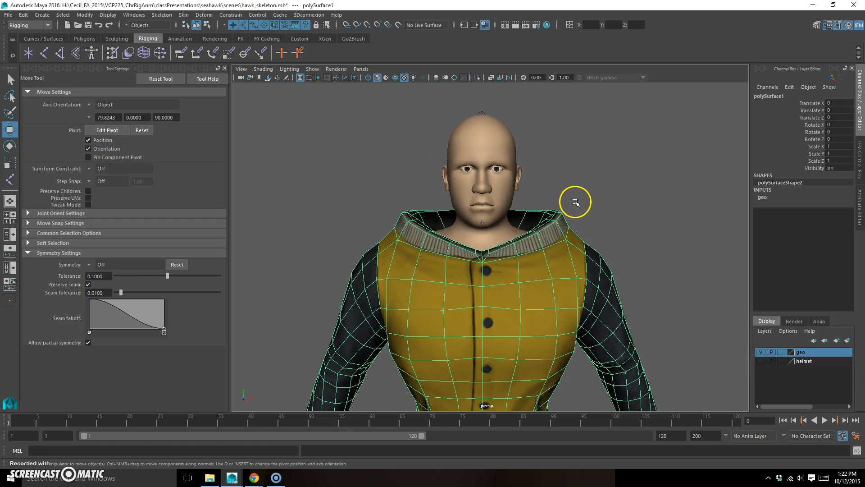
alt+right_drag(612, 194, 542, 211)
alt+drag(597, 225, 600, 269)
click(585, 218)
alt+right_drag(600, 269, 518, 249)
alt+drag(518, 249, 555, 252)
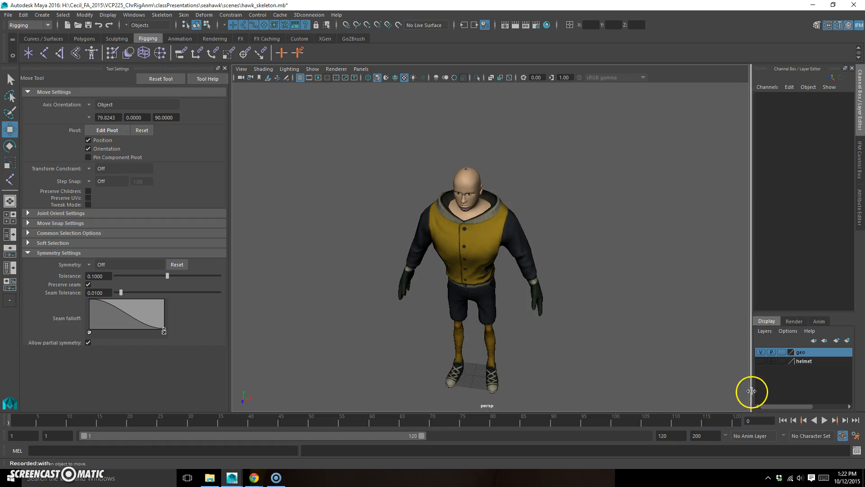
- Show the helmet layer, try moving and rotating the helmet mesh away from the head, and undo it
click(761, 363)
click(761, 361)
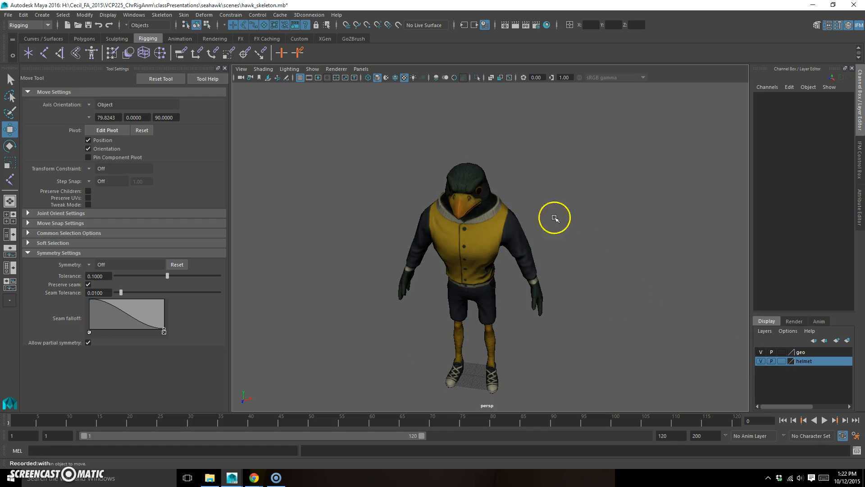
click(482, 192)
drag(541, 355, 585, 291)
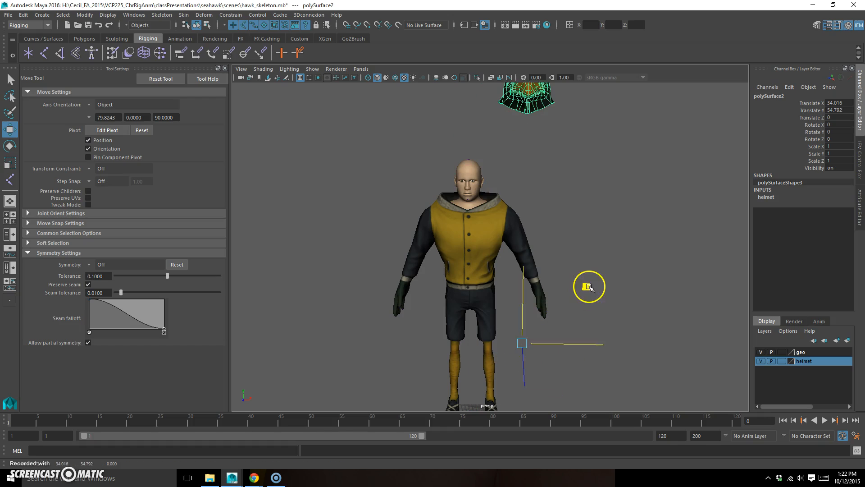
key(e)
key(ctrl+z)
key(ctrl+z)
key(ctrl+z)
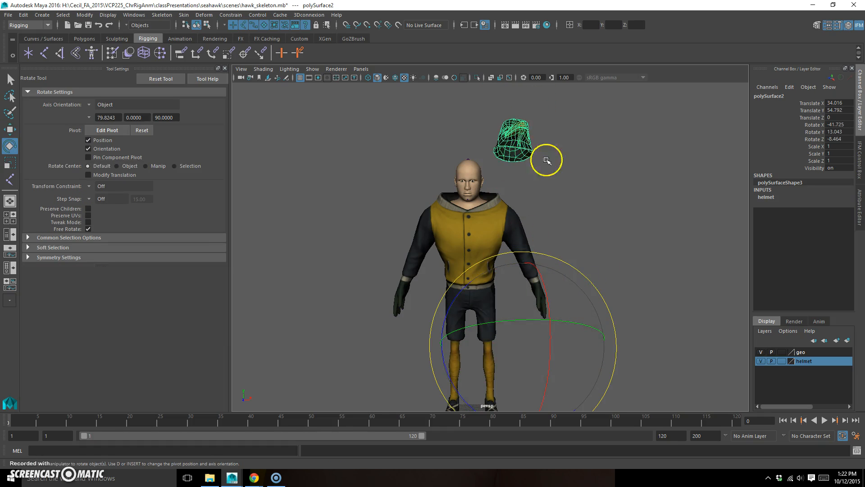
- Hide the helmet layer again and select the jacketed body mesh
click(761, 361)
alt+right_drag(575, 253, 576, 232)
alt+middle_drag(509, 209, 529, 301)
alt+drag(529, 301, 478, 276)
alt+right_drag(478, 275, 498, 272)
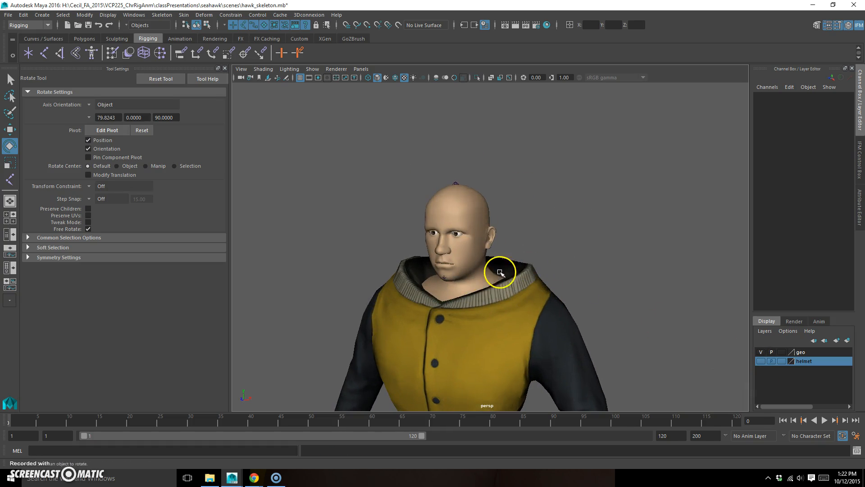
alt+middle_drag(499, 272, 510, 235)
click(482, 172)
alt+drag(477, 187, 566, 257)
click(570, 260)
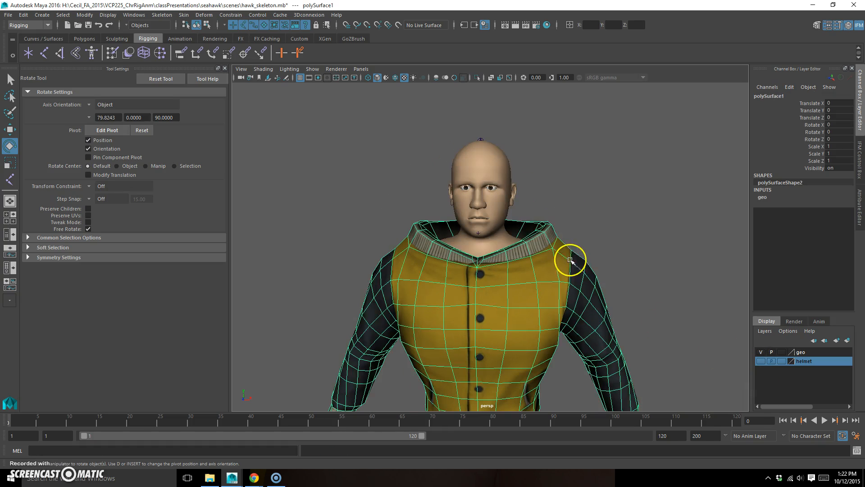
- Select the human head mesh and examine it from the front
click(506, 180)
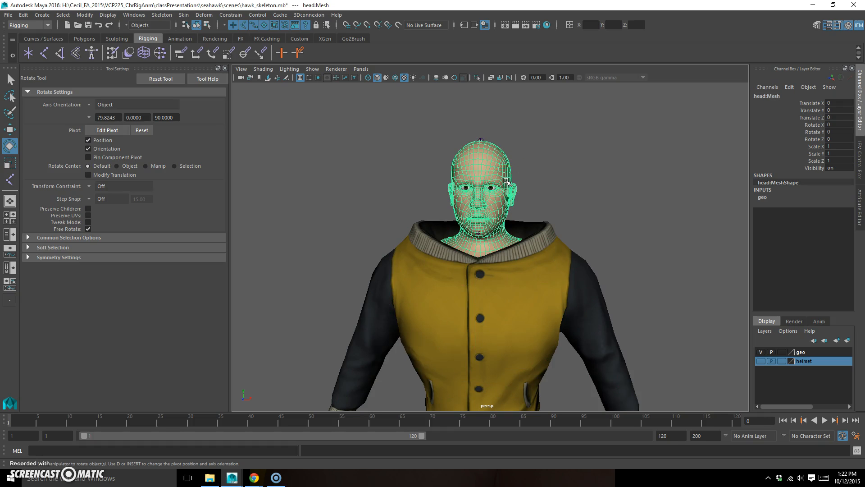
alt+right_drag(547, 217, 484, 221)
alt+middle_drag(484, 221, 487, 194)
alt+drag(486, 194, 509, 212)
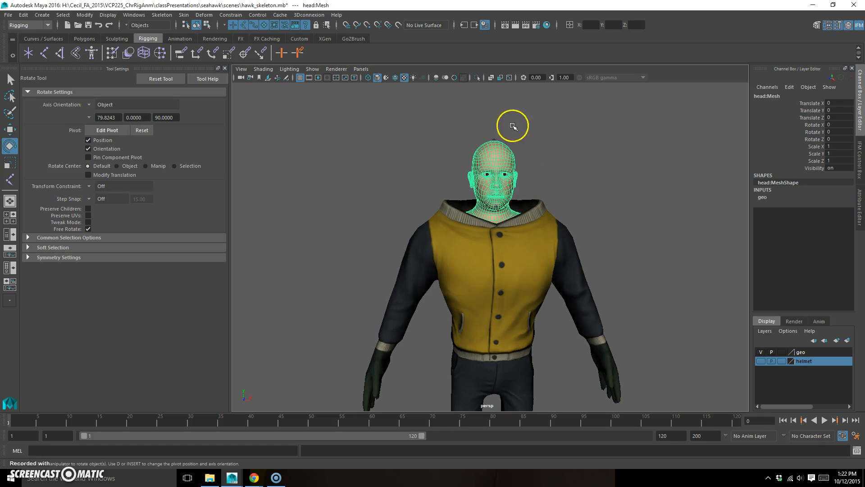
alt+right_drag(574, 194, 517, 252)
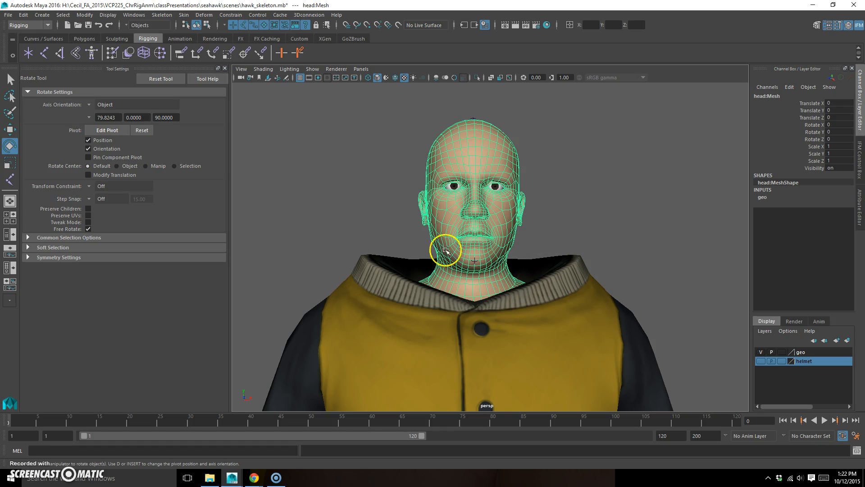
alt+right_drag(569, 269, 523, 278)
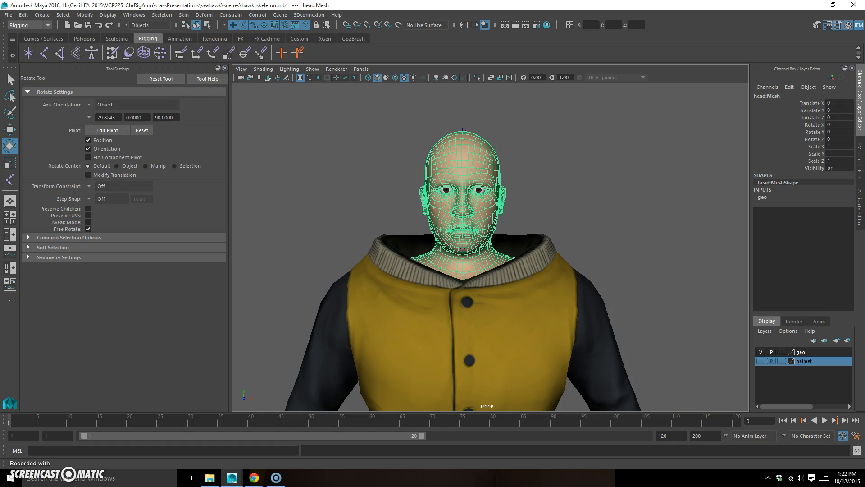
- Delete all construction history in the scene and select the body mesh to check its inputs
click(25, 16)
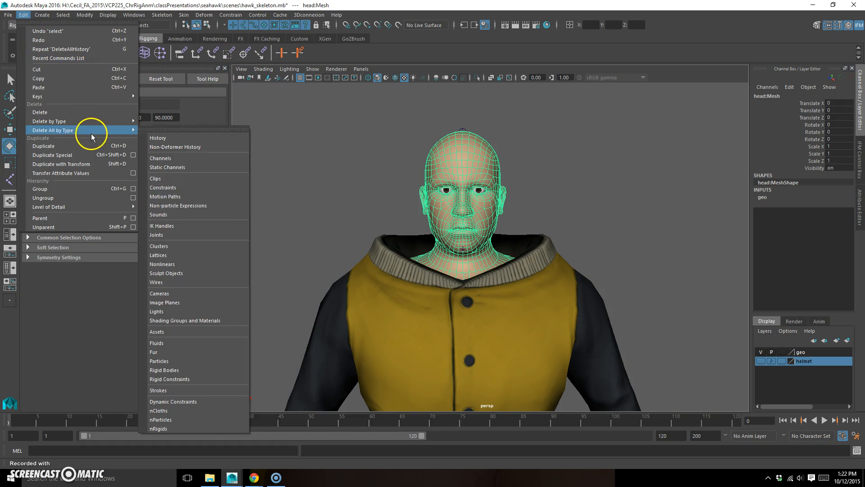
mouse_move(110, 131)
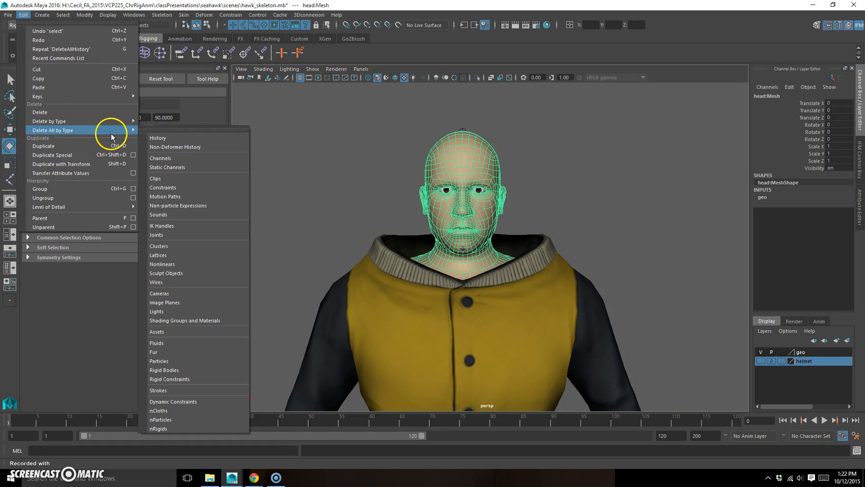
click(183, 138)
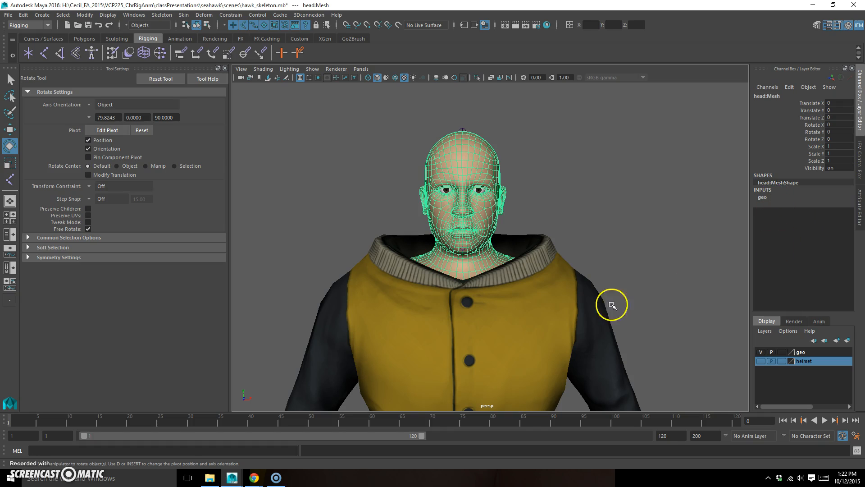
click(564, 301)
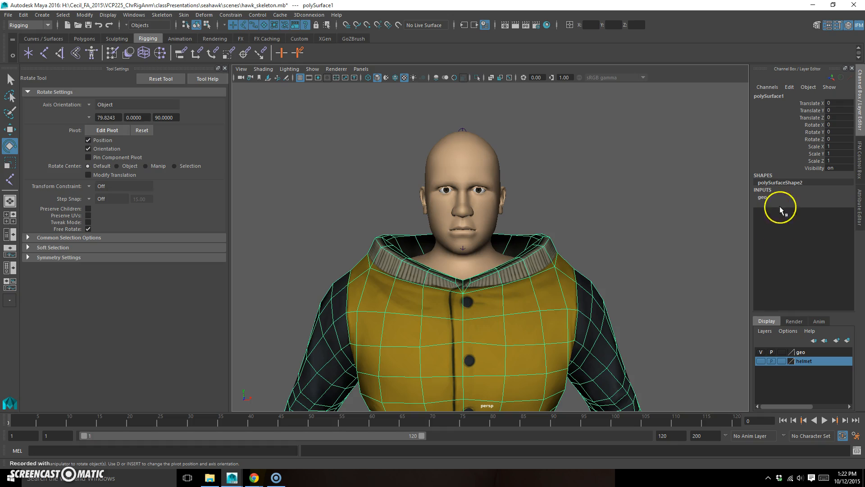
- Rename the human head mesh to head_geo
click(496, 145)
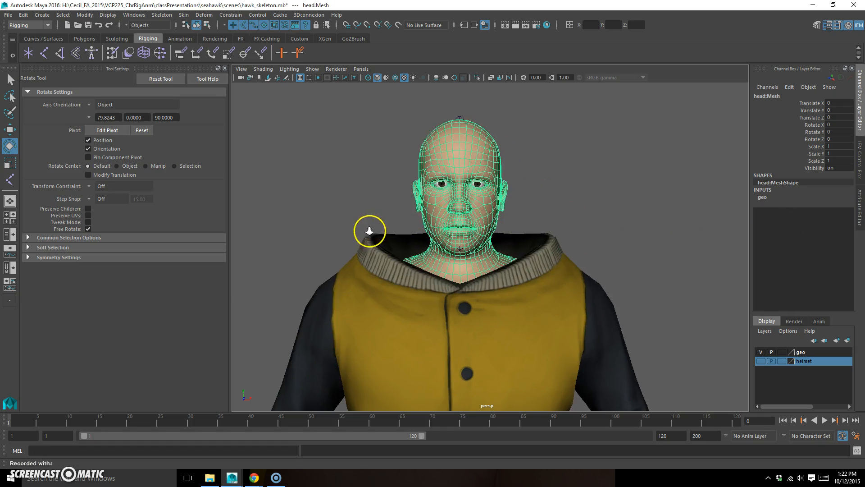
key(f)
alt+right_drag(564, 228, 396, 312)
alt+middle_drag(579, 203, 570, 210)
alt+right_drag(395, 205, 496, 207)
double_click(769, 96)
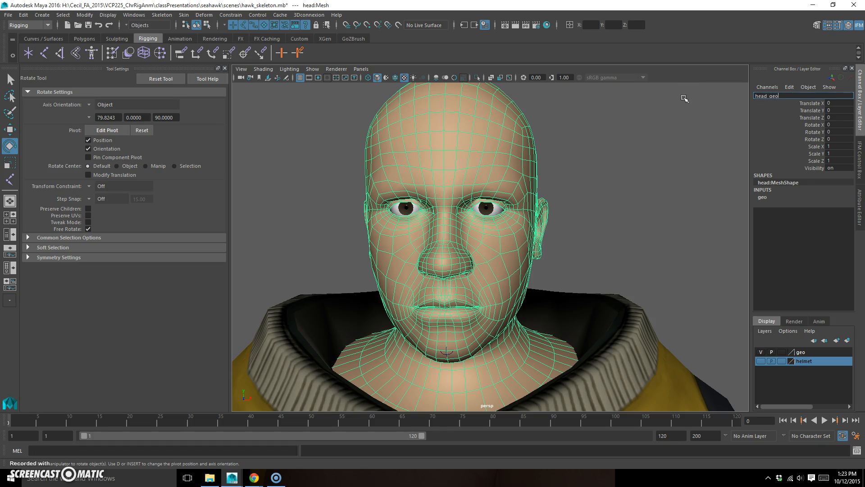
text(head_geo)
key(Return)
- Rename the jacketed body mesh to body_geo
alt+right_drag(583, 256, 538, 302)
click(539, 302)
double_click(771, 95)
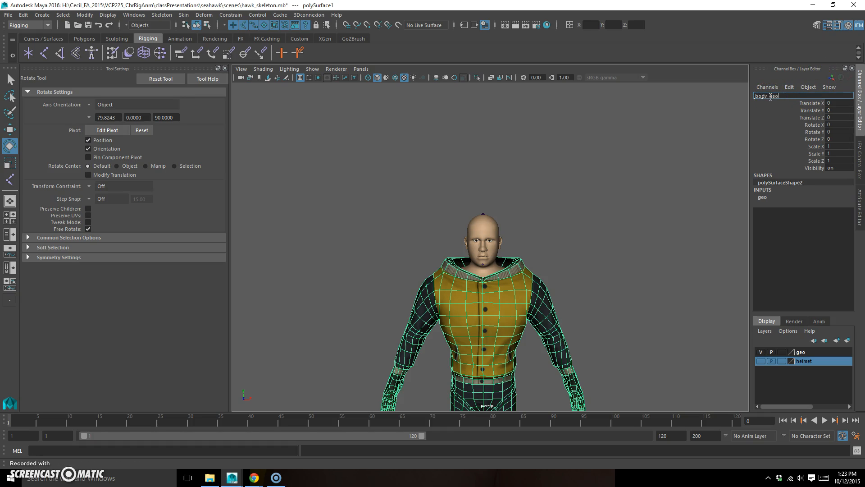
key(Return)
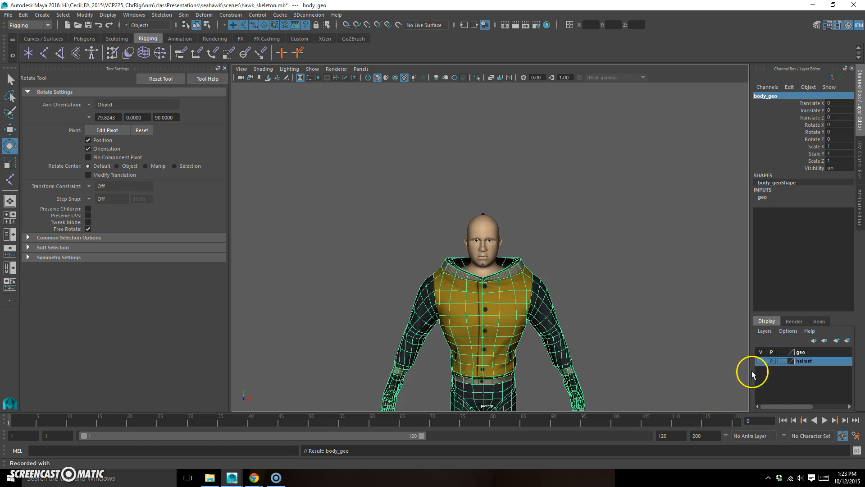
- Show the helmet layer and rename the hawk head mesh to helmet_geo
click(760, 361)
double_click(767, 96)
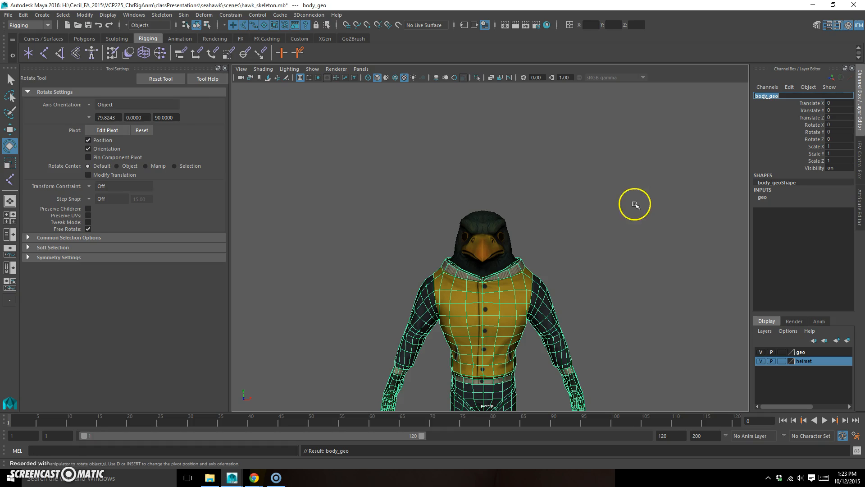
click(507, 220)
double_click(769, 96)
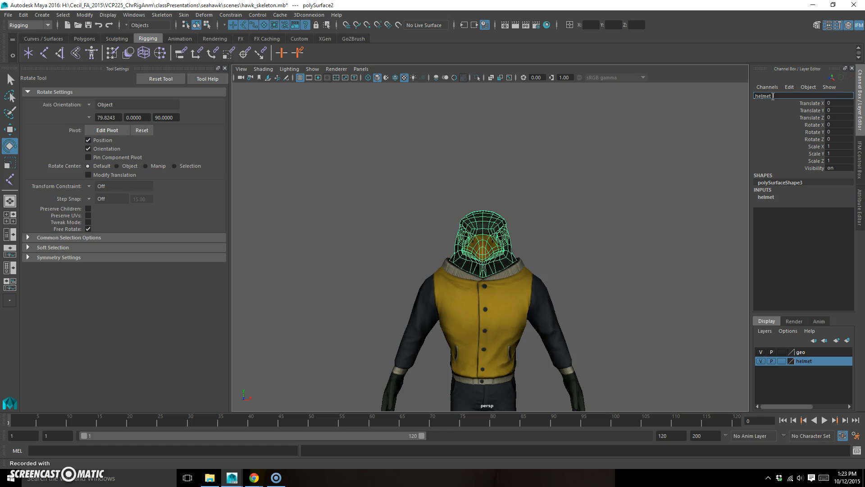
key(Return)
- Select the body, helmet and head meshes together and freeze their transformations
alt+drag(542, 260, 566, 250)
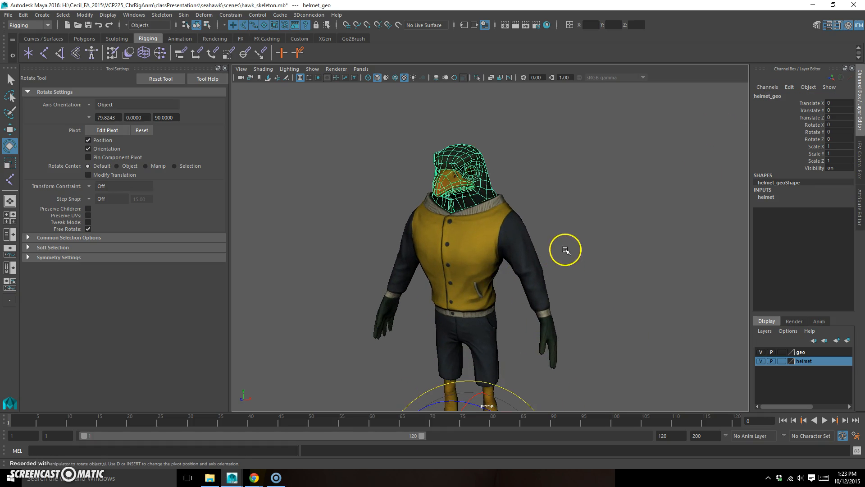
click(525, 229)
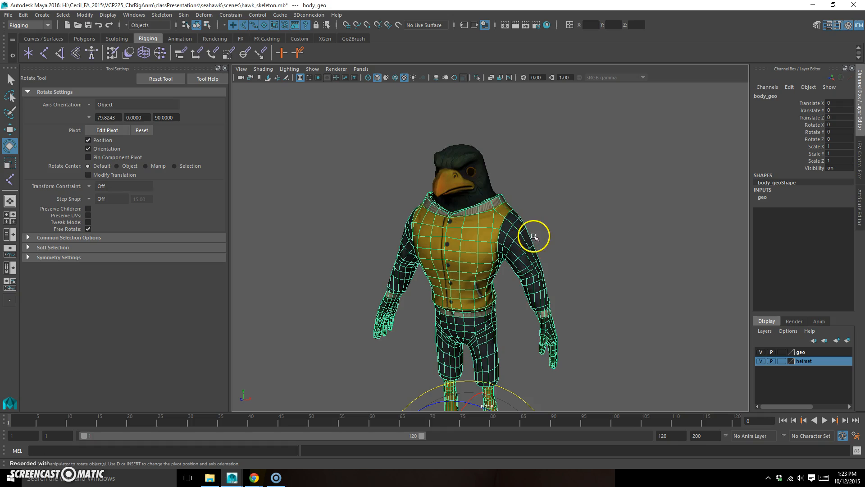
click(496, 170)
click(761, 361)
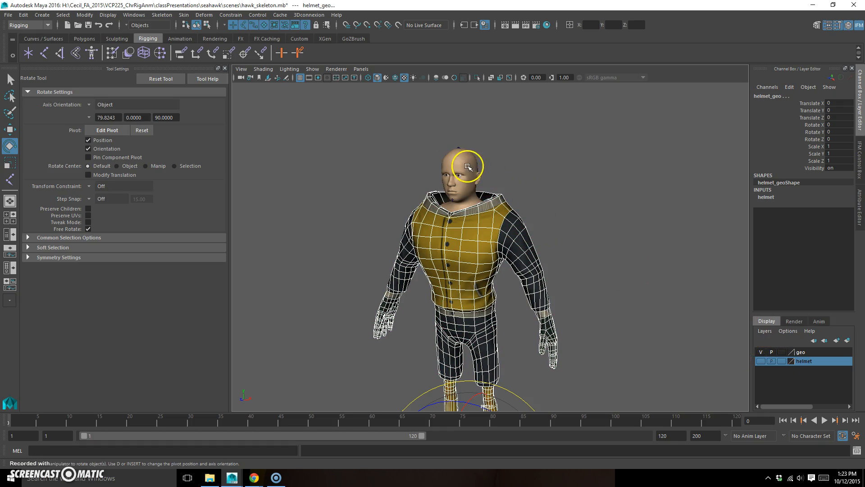
click(462, 172)
click(760, 361)
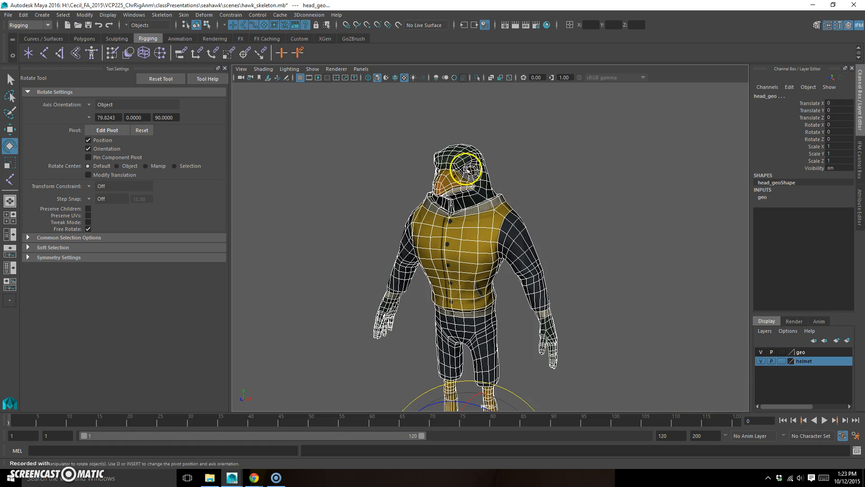
click(86, 17)
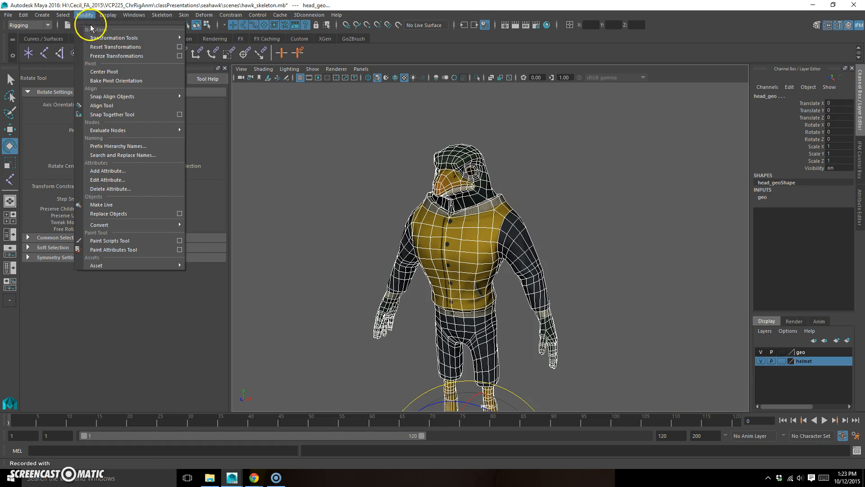
click(109, 58)
- Check the meshes' transform values, clear the selection and examine the whole character
alt+right_drag(579, 277, 483, 194)
alt+drag(482, 194, 520, 199)
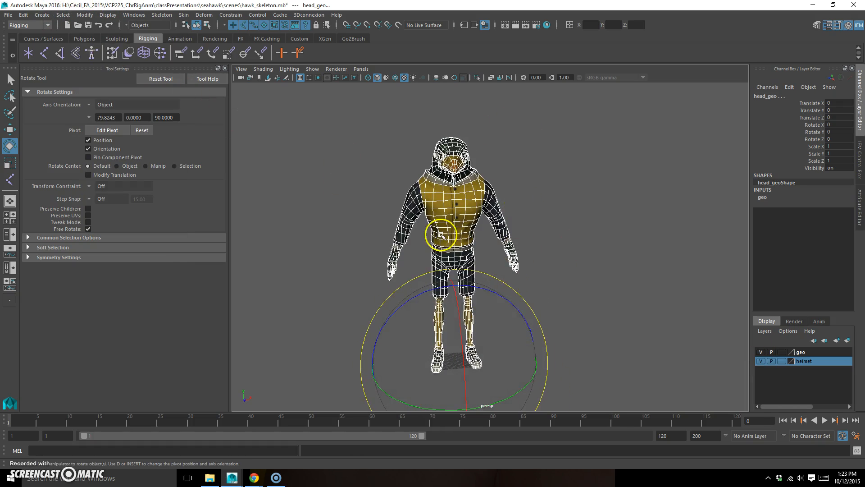
alt+drag(469, 356, 455, 404)
alt+middle_drag(464, 212, 506, 212)
alt+drag(505, 212, 518, 169)
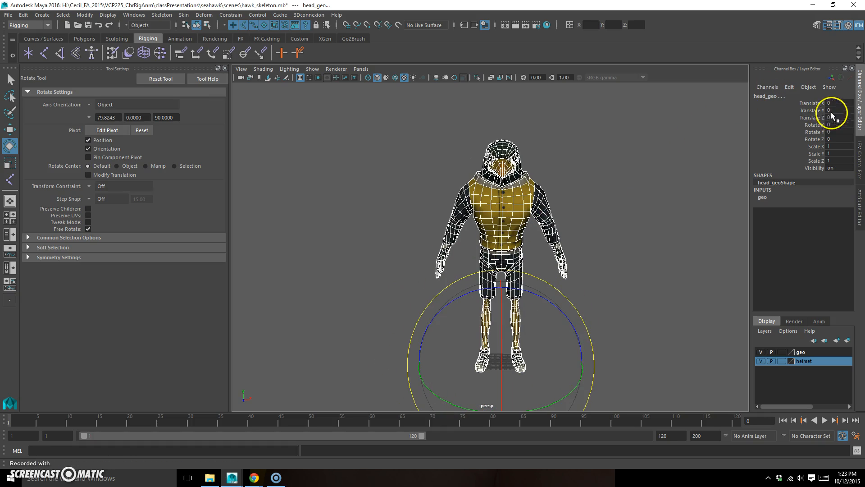
click(601, 152)
alt+right_drag(453, 211, 519, 253)
alt+middle_drag(519, 253, 487, 257)
alt+drag(488, 257, 469, 253)
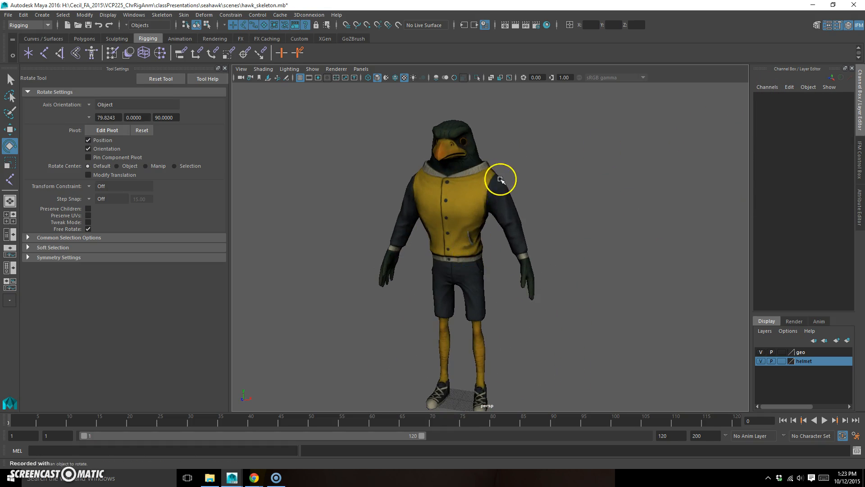
- Select the body mesh to recheck its transform values, view it from another angle and clear the selection
click(481, 189)
alt+right_drag(478, 190, 491, 204)
alt+middle_drag(495, 199, 496, 183)
alt+drag(496, 183, 513, 205)
alt+middle_drag(513, 205, 496, 242)
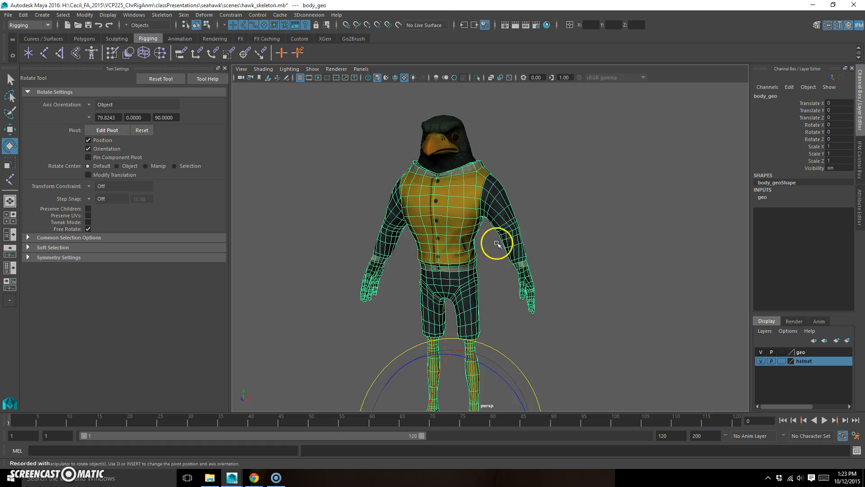
click(565, 175)
- Open the Hypergraph Hierarchy and unparent body_geo, helmet_geo, group1, group2 and the four eye spheres from their parent groups
click(135, 15)
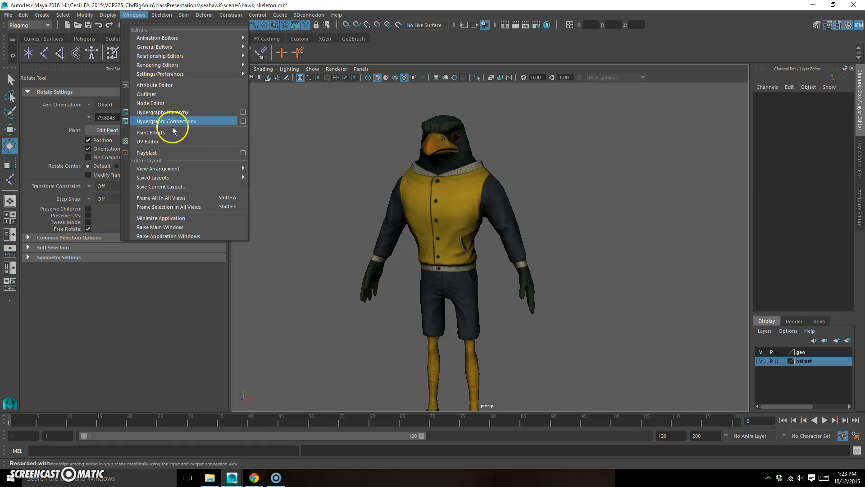
click(183, 112)
alt+right_drag(535, 300, 401, 291)
alt+middle_drag(402, 292, 421, 228)
alt+right_drag(270, 288, 382, 250)
alt+middle_drag(381, 250, 348, 386)
alt+right_drag(338, 378, 481, 310)
alt+middle_drag(481, 310, 458, 271)
click(415, 386)
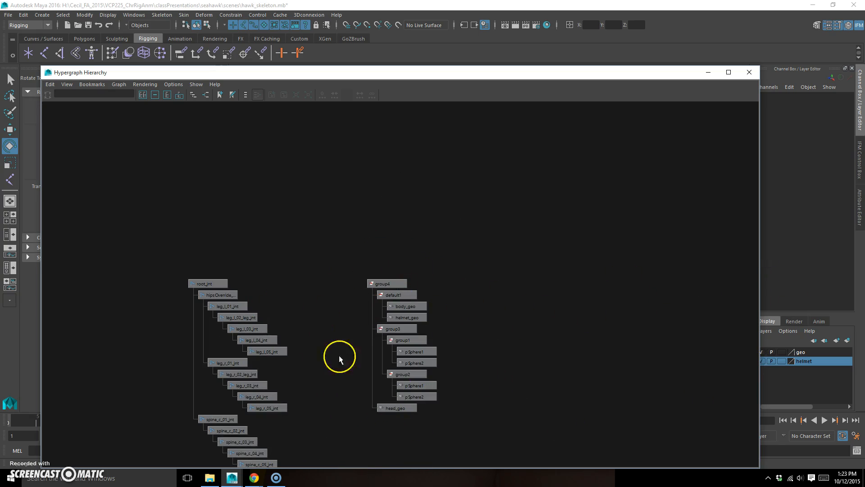
drag(547, 208, 423, 441)
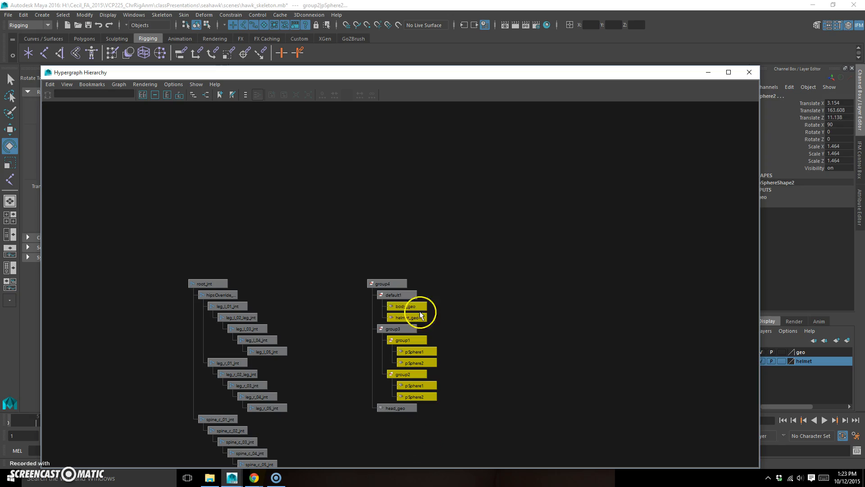
key(shift+p)
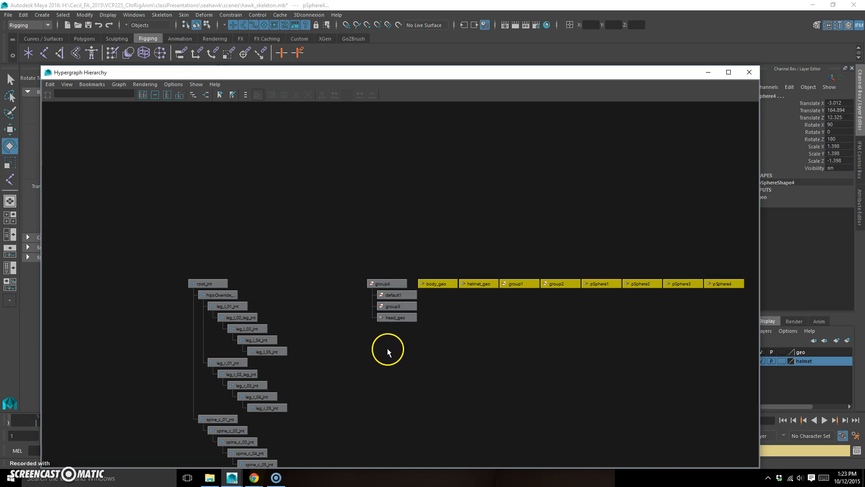
- Unparent head_geo from group4, and delete the leftover group4 hierarchy plus the group1 and group2 nodes
drag(423, 319, 396, 323)
key(shift+p)
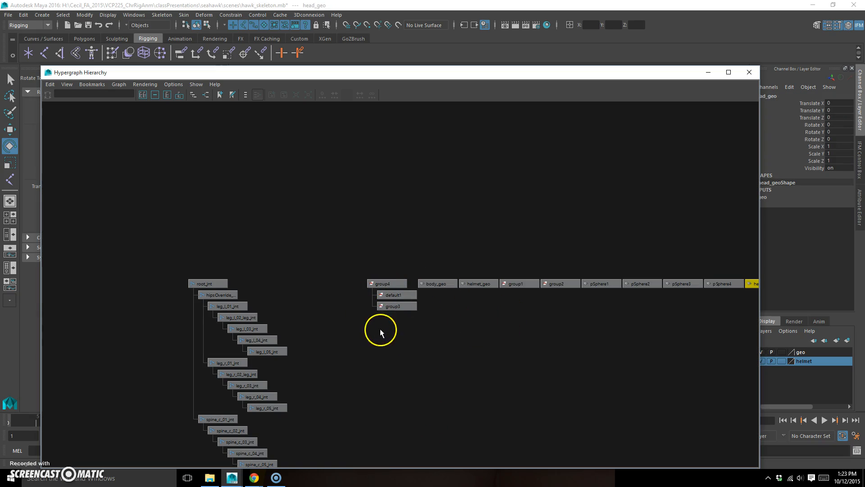
drag(403, 269, 404, 267)
key(Delete)
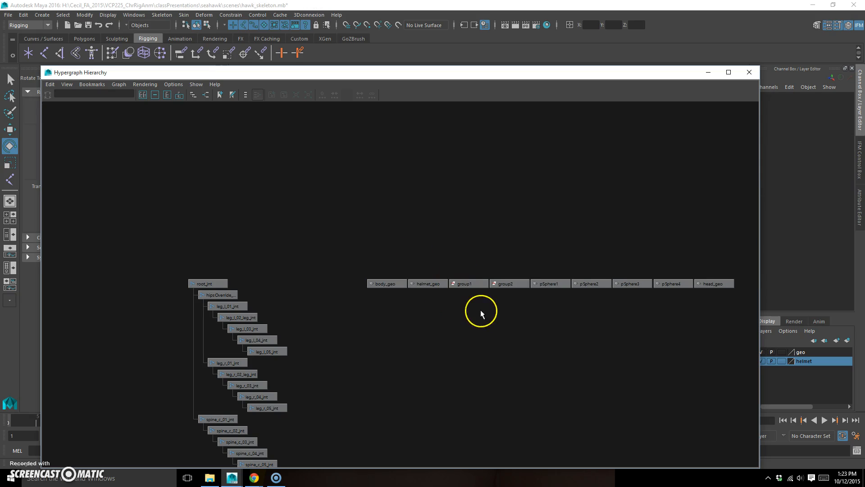
drag(467, 305, 525, 247)
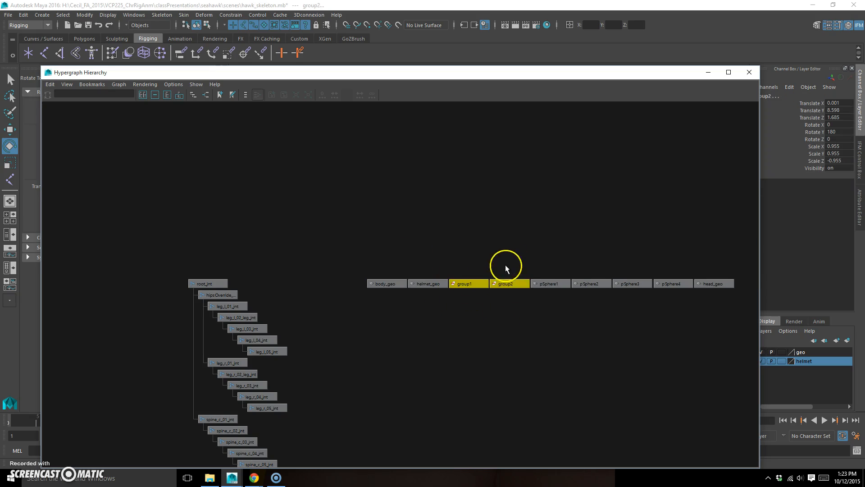
key(Delete)
- Examine the cleaned scene hierarchy, comparing the root_jnt joint chain with the separate geometry nodes
alt+middle_drag(261, 286, 453, 266)
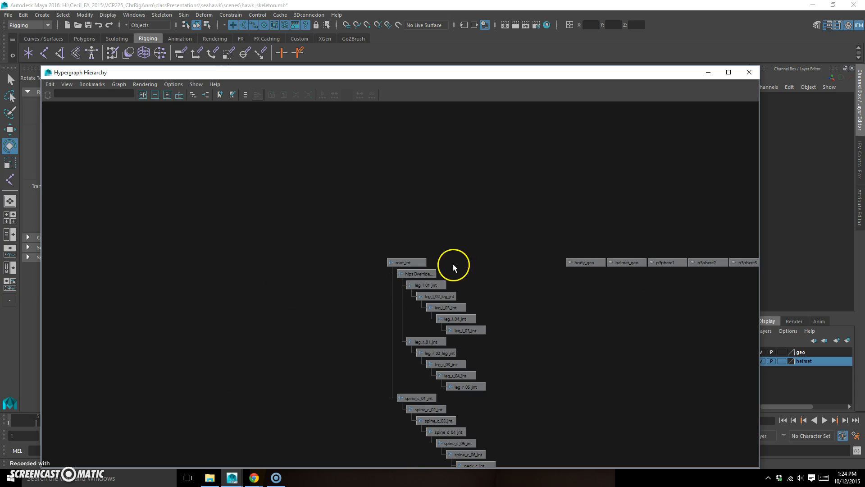
alt+middle_drag(437, 314, 374, 296)
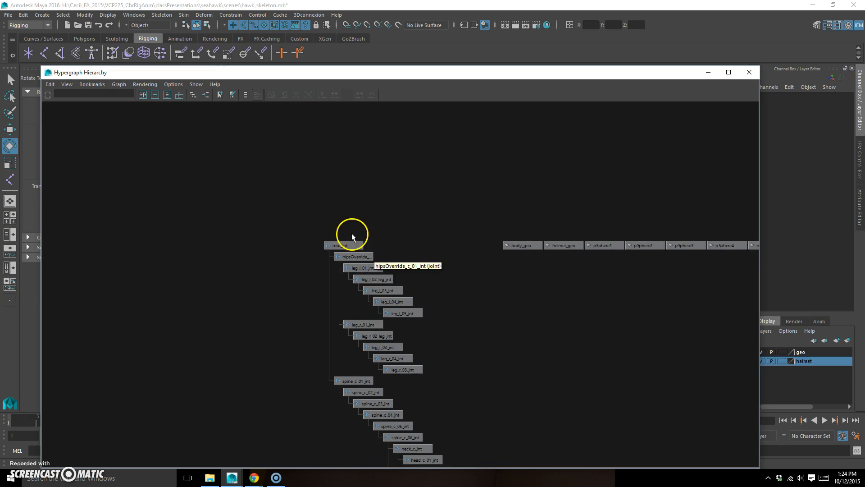
click(350, 246)
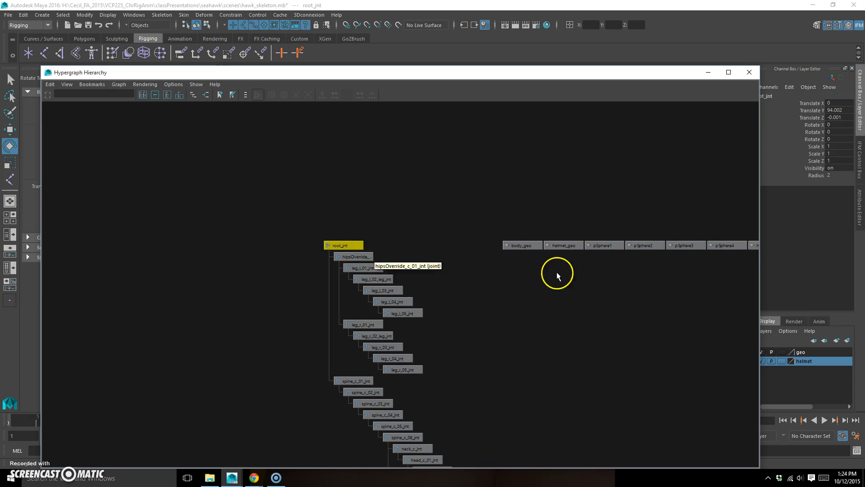
alt+middle_drag(556, 273, 328, 288)
drag(328, 288, 699, 199)
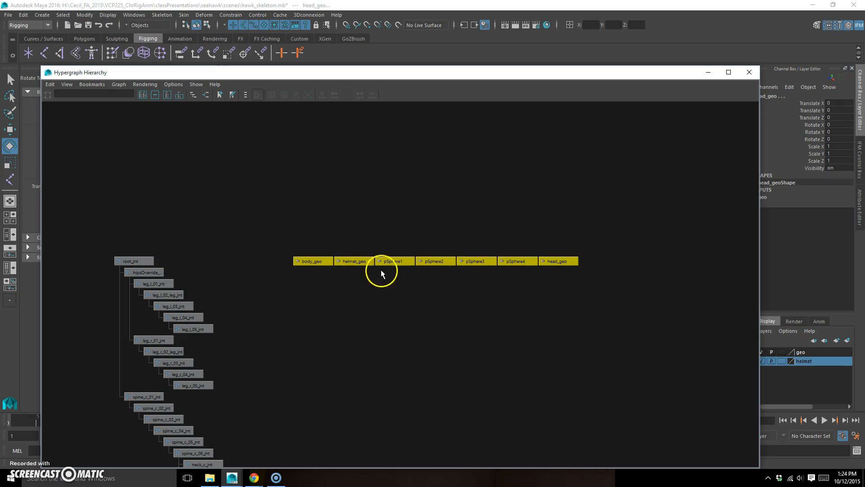
drag(112, 245, 249, 262)
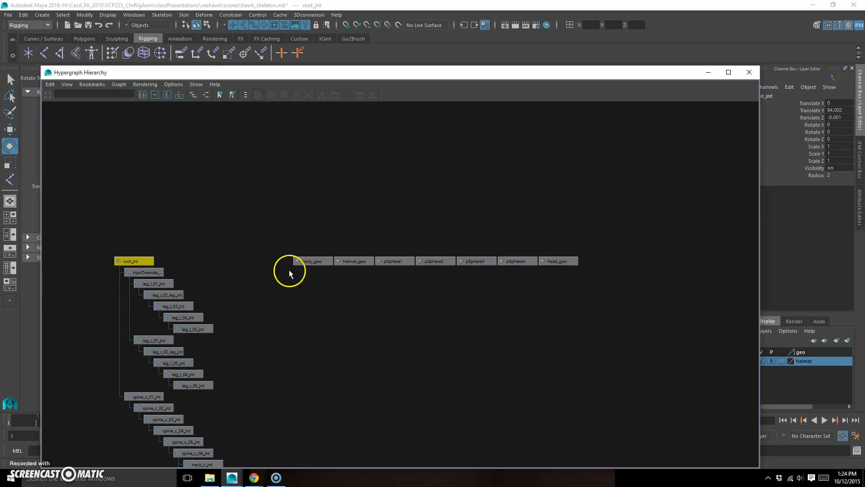
alt+middle_drag(192, 316, 338, 297)
alt+right_drag(434, 377, 312, 359)
alt+middle_drag(312, 359, 321, 294)
alt+middle_drag(422, 402, 430, 447)
alt+right_drag(332, 312, 483, 275)
alt+middle_drag(483, 275, 384, 354)
scroll(367, 323, up, 2)
drag(367, 323, 554, 283)
click(398, 360)
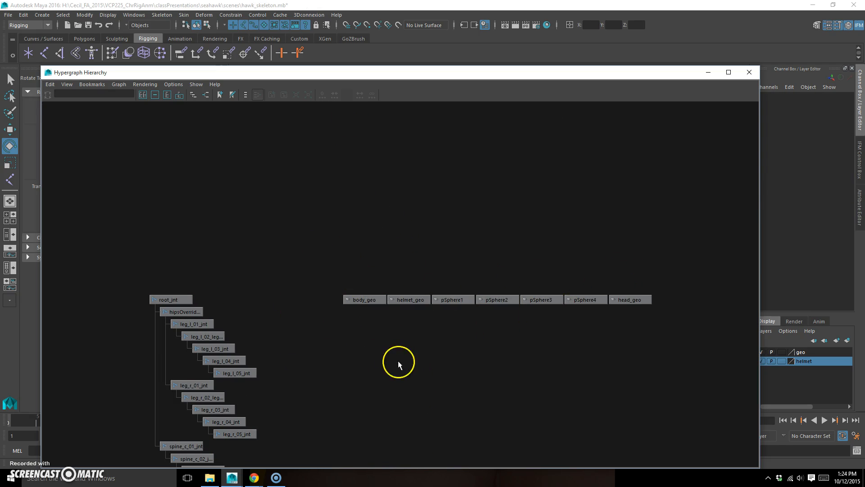
- Move the Hypergraph Hierarchy window off the viewport and hide the helmet layer to expose the human head
alt+middle_drag(457, 243, 428, 278)
drag(554, 77, 527, 256)
alt+right_drag(444, 193, 537, 173)
click(761, 361)
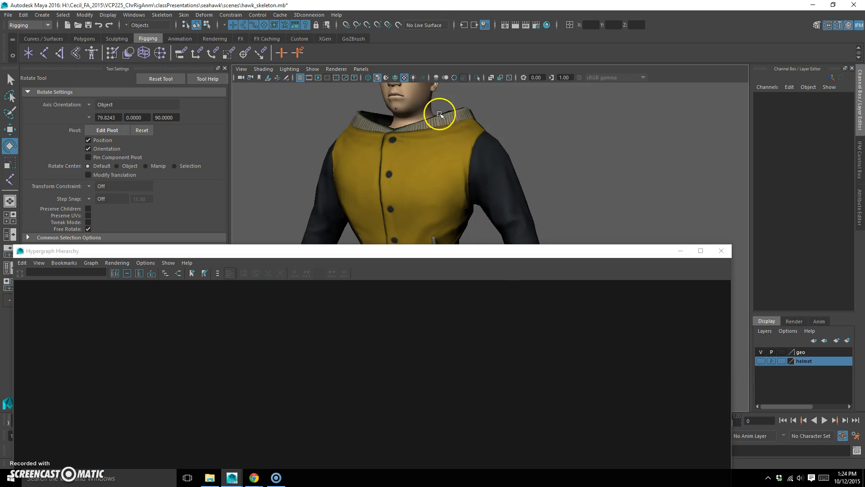
alt+middle_drag(440, 111, 429, 206)
alt+right_drag(429, 206, 542, 194)
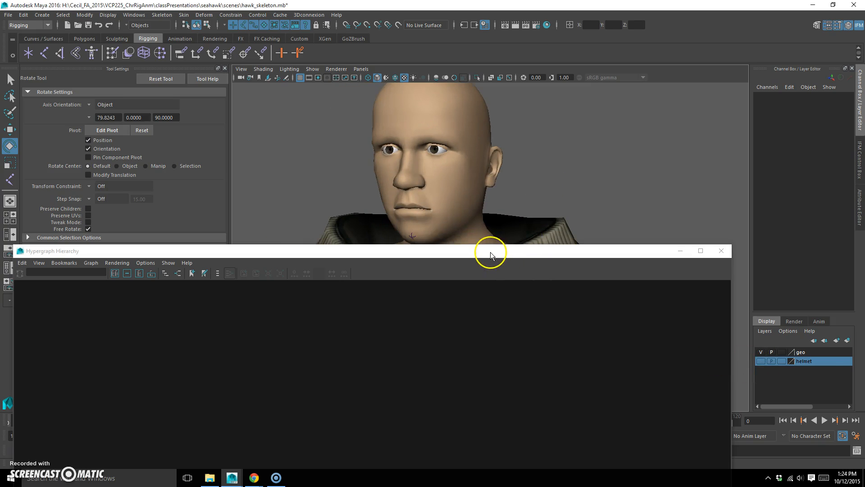
- Arrange the Hypergraph Hierarchy and the main Maya window side by side, each on half of the screen
drag(490, 252, 502, 26)
key(super+Left)
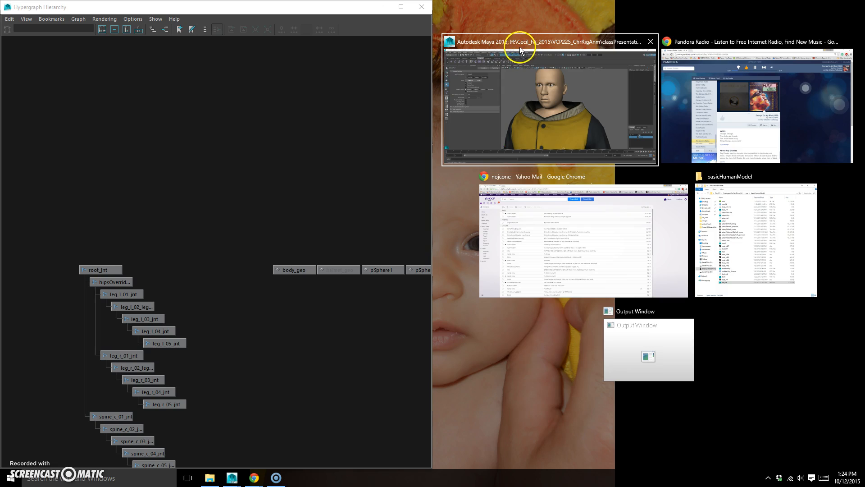
click(638, 95)
click(657, 70)
- Select the pSphere1 node, frame that eye sphere and rename it lense_l_geo
alt+middle_drag(496, 264, 512, 262)
alt+right_drag(512, 262, 637, 251)
alt+middle_drag(311, 294, 190, 294)
alt+right_drag(189, 294, 288, 276)
alt+middle_drag(288, 276, 217, 273)
click(219, 270)
alt+middle_drag(617, 169, 593, 221)
alt+right_drag(593, 221, 590, 243)
key(f)
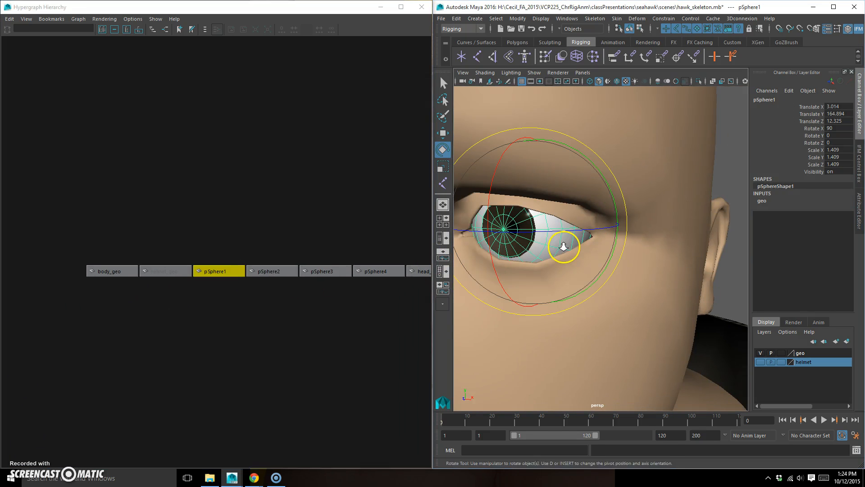
double_click(776, 100)
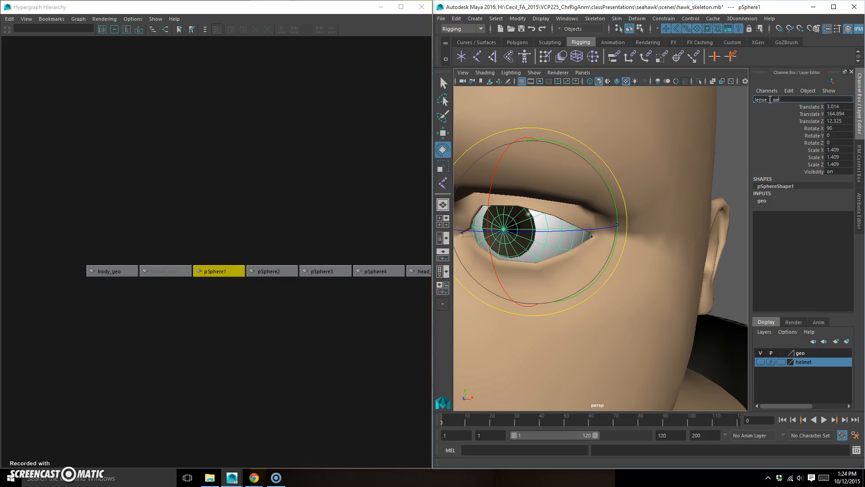
text(lense_l_geo)
key(Return)
- Reuse the left lens's name for the pSphere3 node, changing the side letter so it reads lense_r_geo
double_click(792, 100)
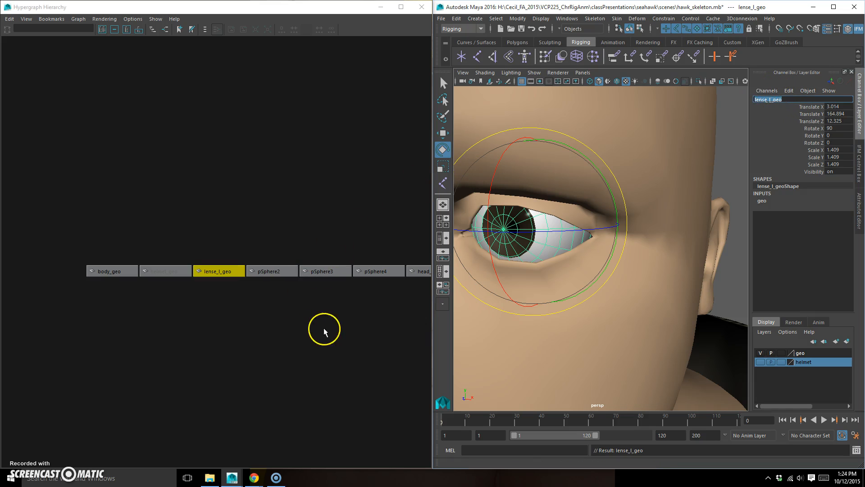
alt+middle_drag(326, 329, 277, 336)
click(278, 276)
key(f)
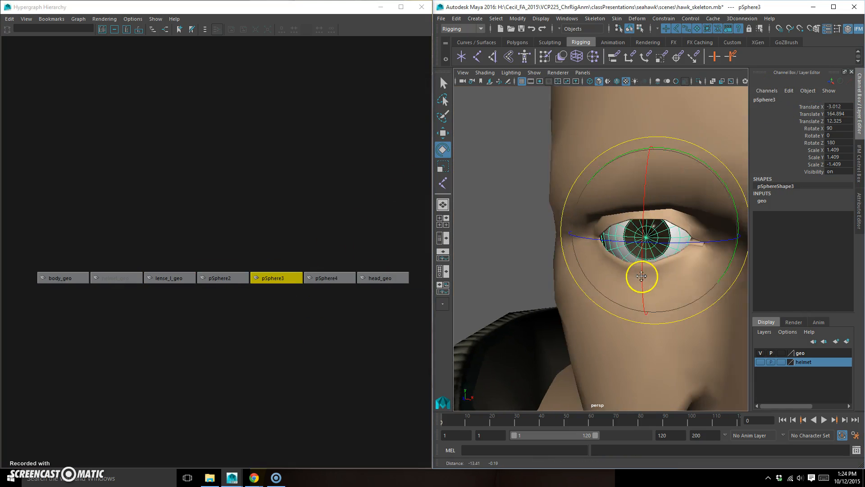
double_click(776, 103)
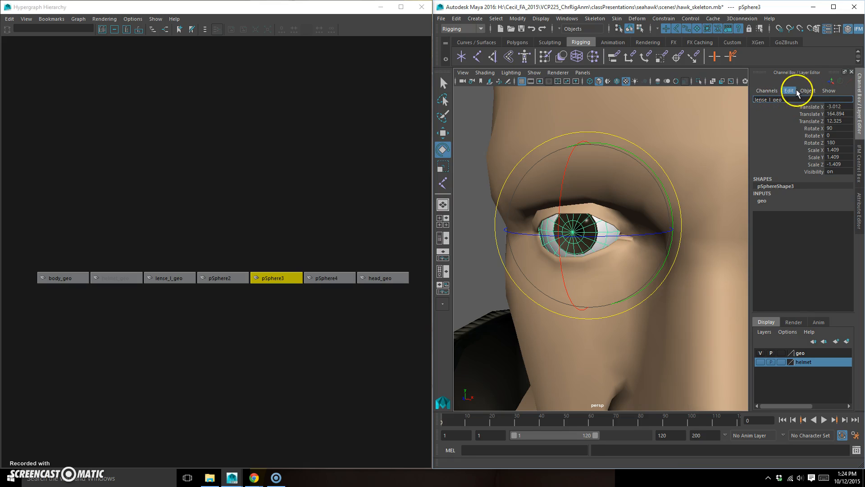
text(r)
key(Return)
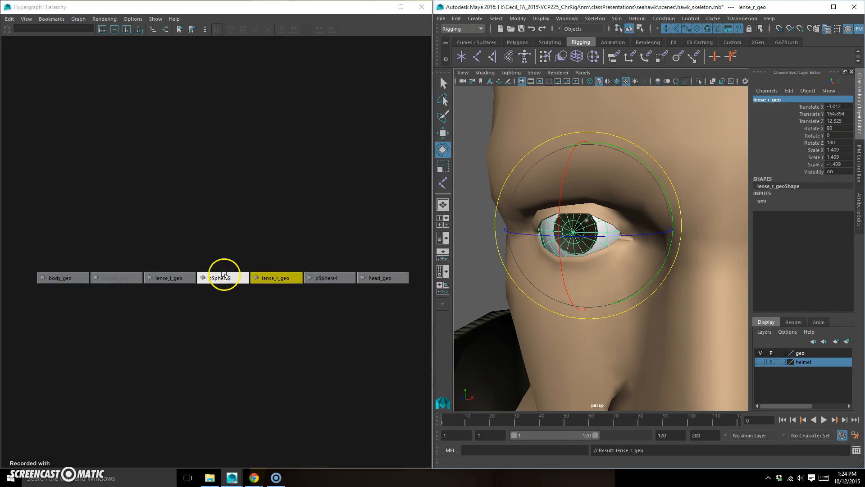
- Select the pSphere2 node, frame it and rename it eyeBall_l_geo
click(222, 277)
key(f)
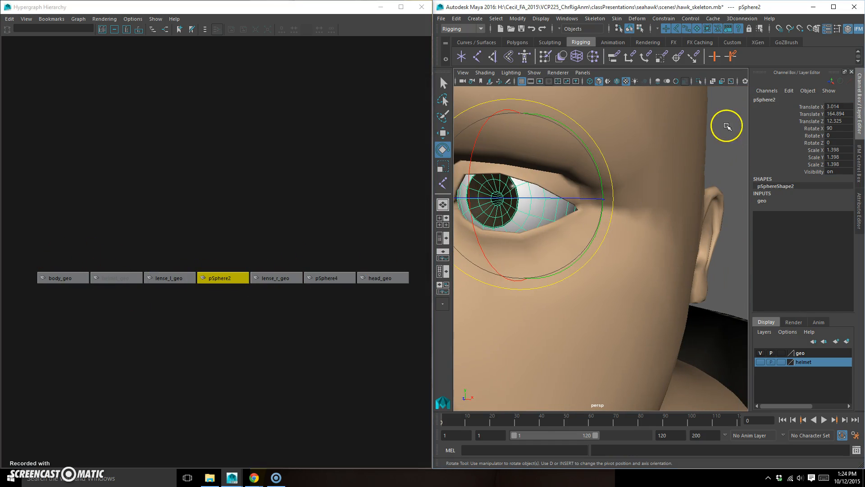
double_click(769, 99)
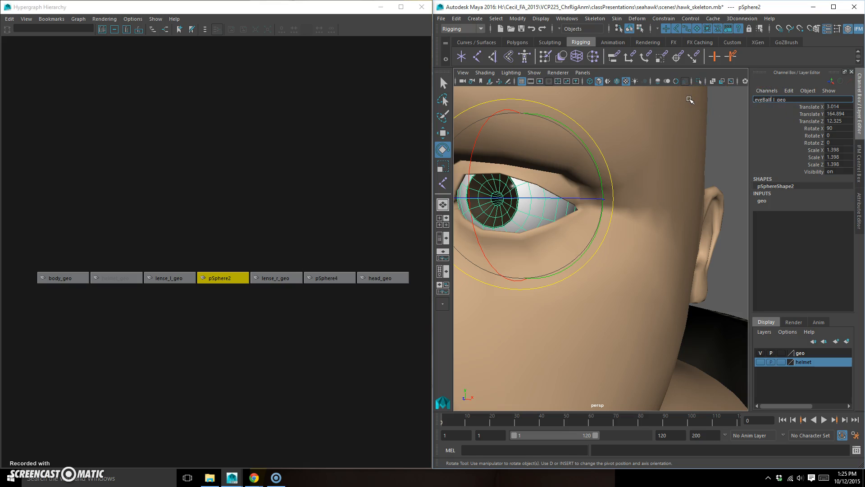
click(768, 78)
click(798, 100)
key(Return)
- Rename the pSphere4 node to eyeBall_r_geo and clear the selection
click(328, 278)
click(770, 100)
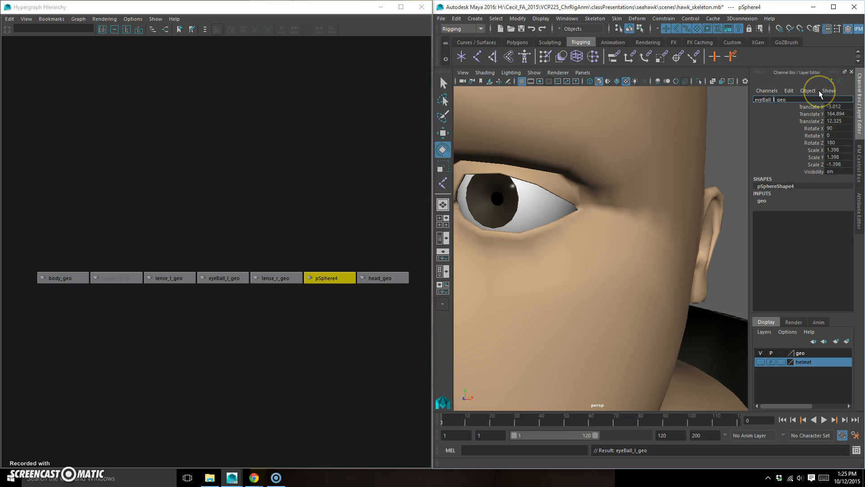
text(r)
key(Return)
alt+right_drag(644, 260, 563, 256)
alt+middle_drag(647, 254, 689, 239)
alt+right_drag(566, 259, 649, 252)
alt+middle_drag(667, 242, 593, 261)
click(681, 158)
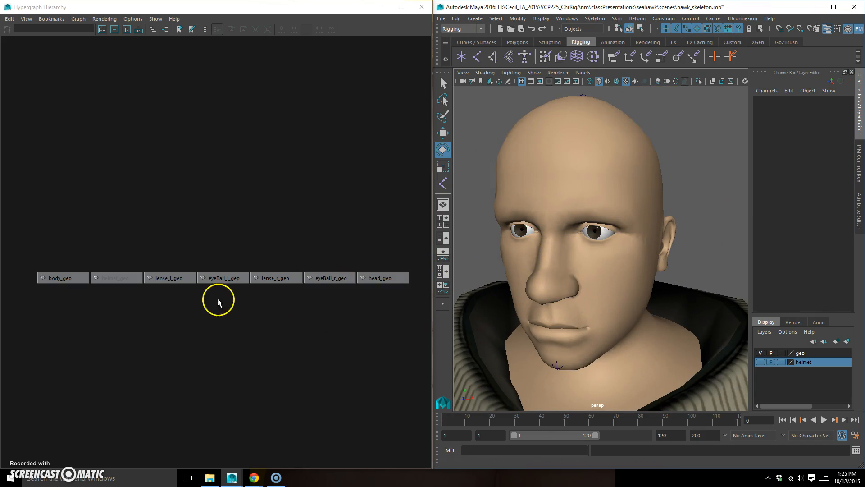
- Group lense_l_geo and eyeBall_l_geo as eyeBall_l_grp and center the group's pivot
drag(169, 286, 225, 251)
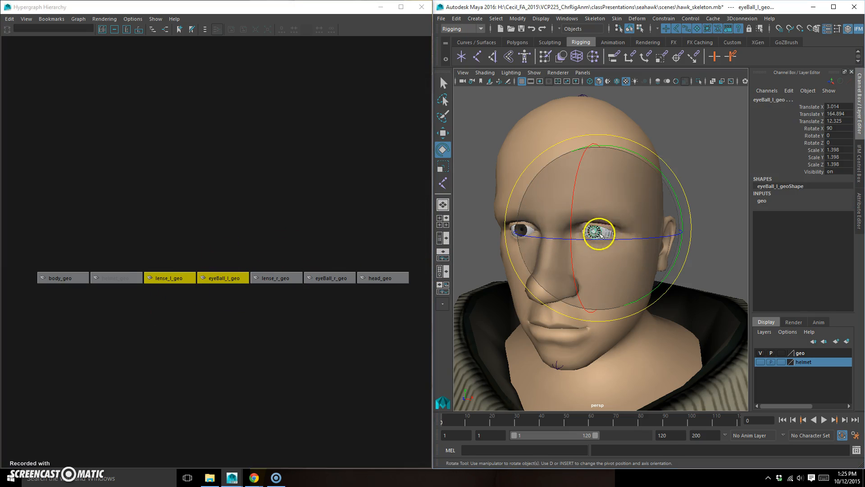
key(ctrl+g)
double_click(769, 99)
text(eyeBall_l)
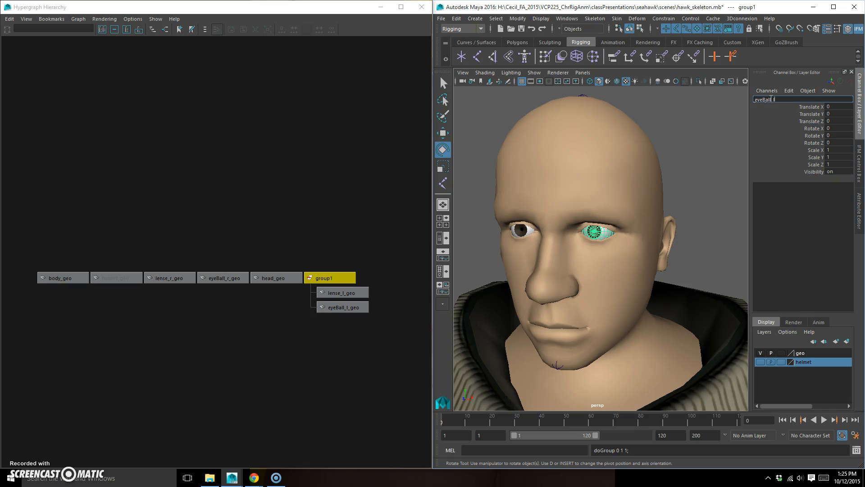
key(Return)
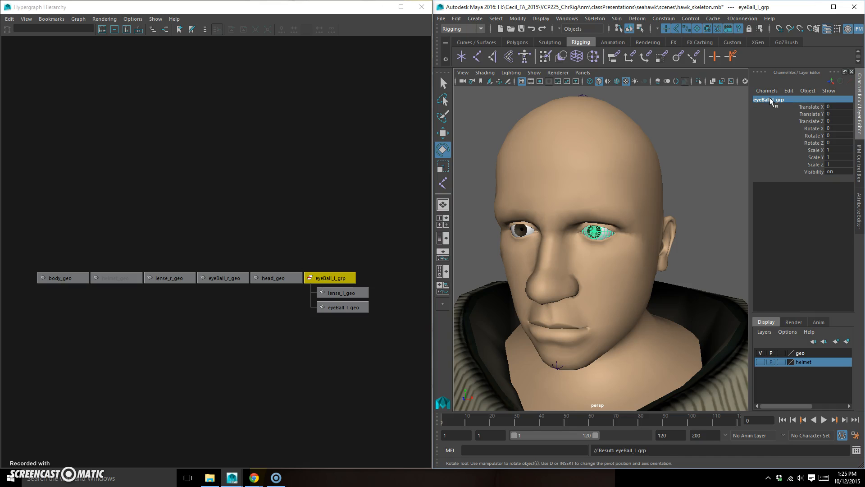
click(519, 19)
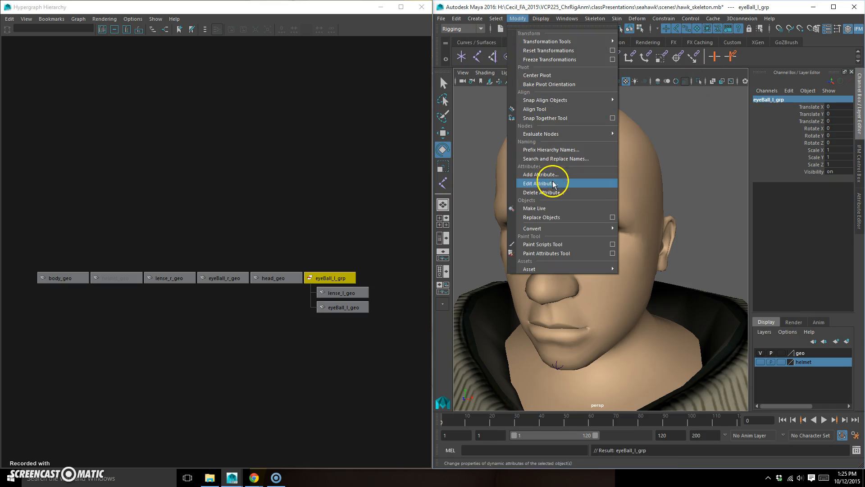
click(545, 75)
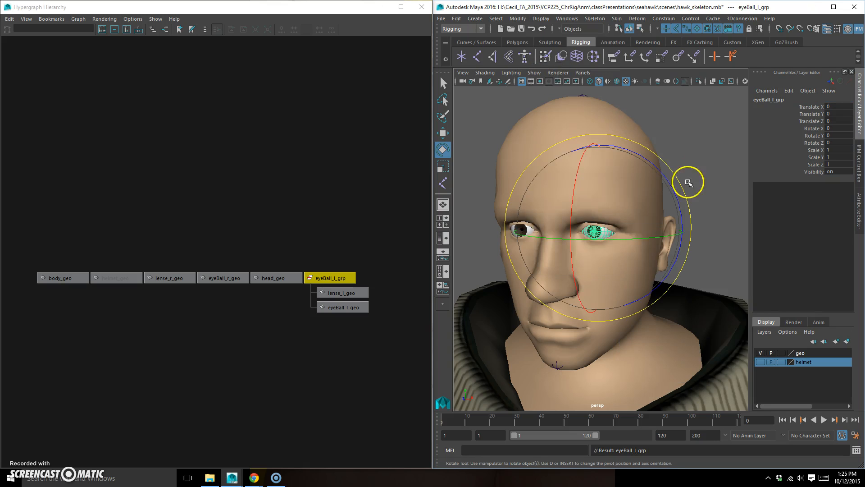
- Group lense_r_geo and eyeBall_r_geo, name the group eyeBall_r_grp and center its pivot
alt+middle_drag(206, 291, 252, 291)
drag(191, 315, 290, 262)
key(ctrl+g)
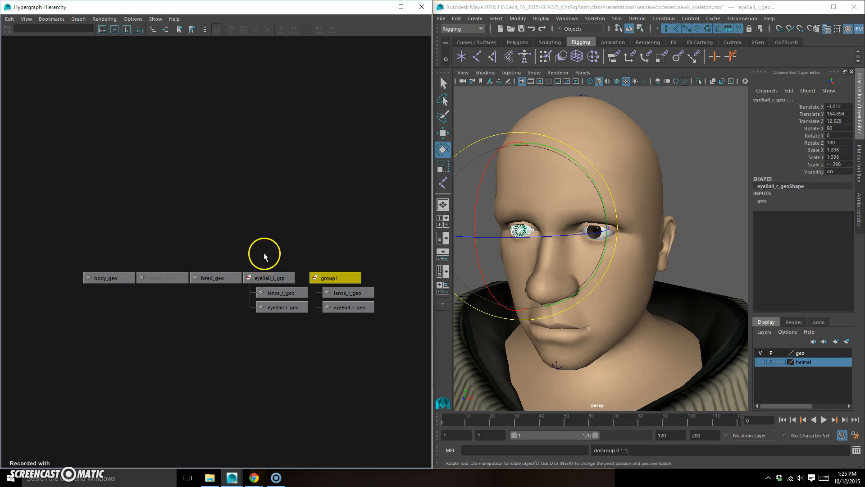
click(772, 99)
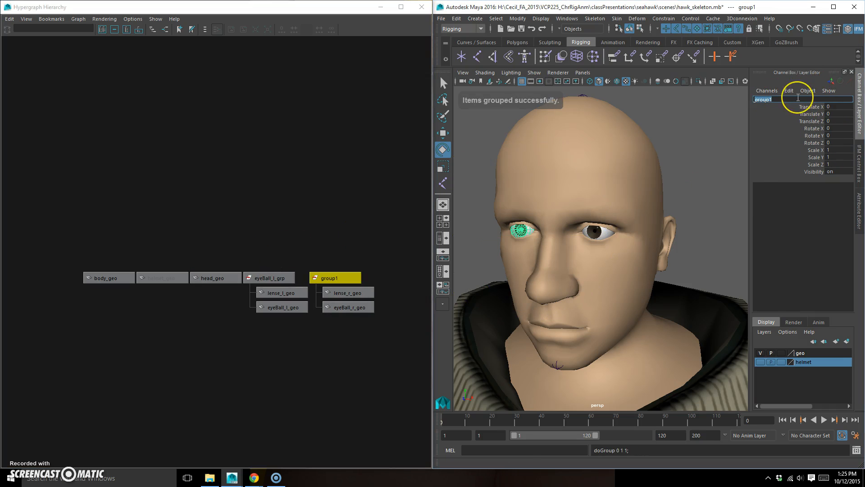
text(eyeBall_r_)
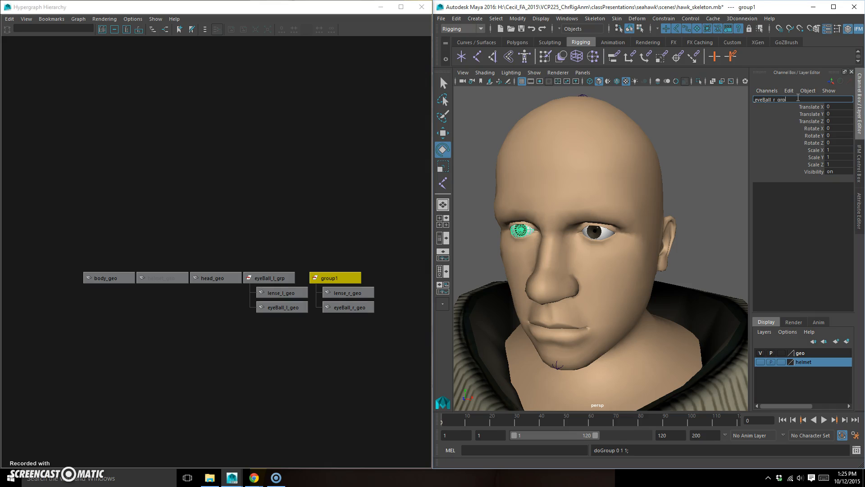
key(Return)
click(518, 21)
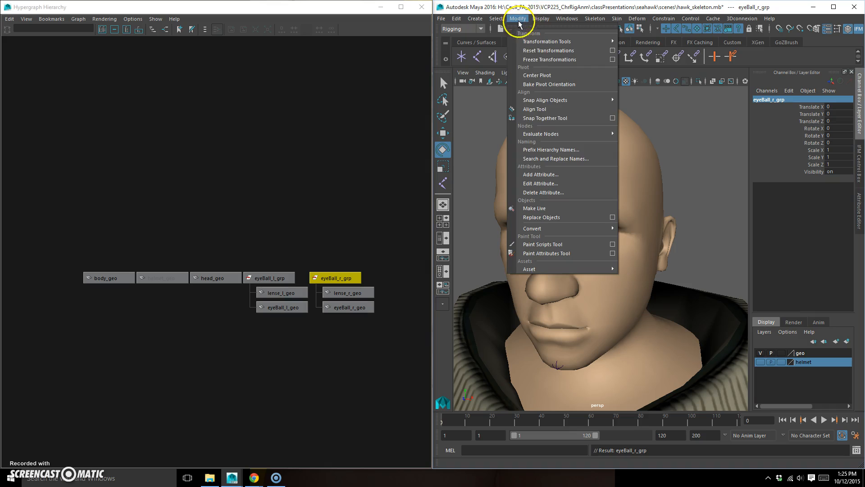
click(537, 75)
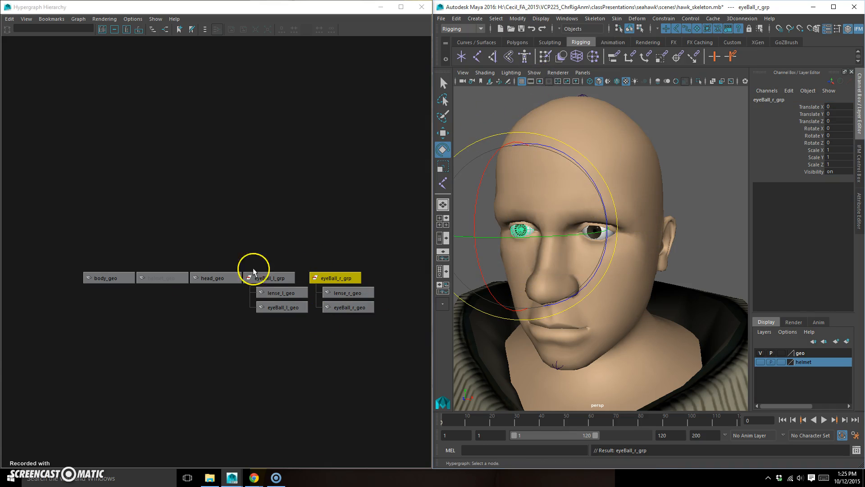
- Group the body, helmet and head meshes with both eyeball groups and name the parent group geo_grp
alt+middle_drag(188, 282, 218, 285)
drag(96, 242, 419, 280)
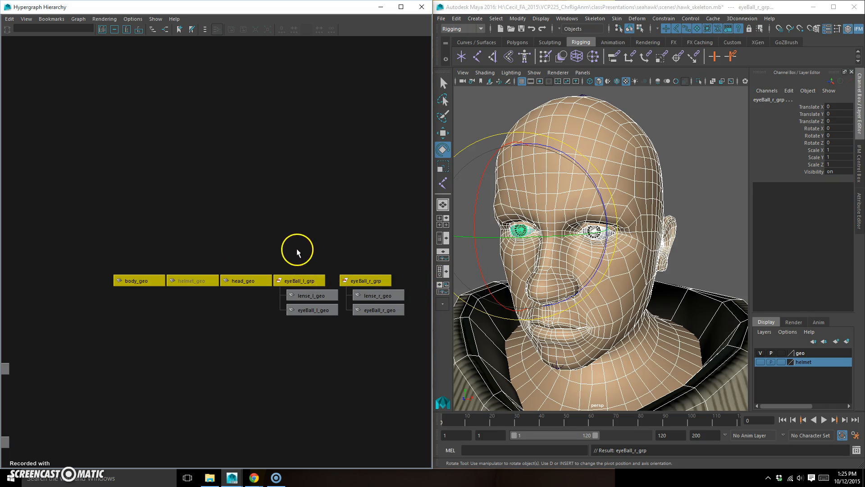
key(ctrl+g)
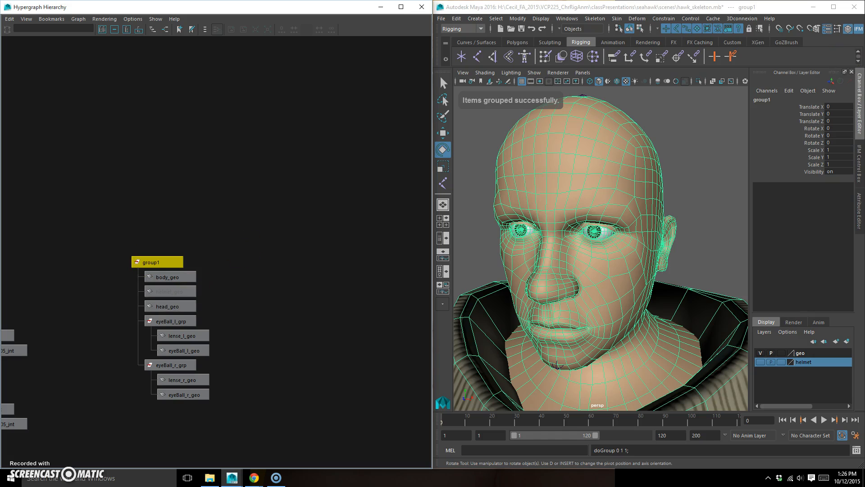
click(768, 107)
click(782, 100)
text(geo_)
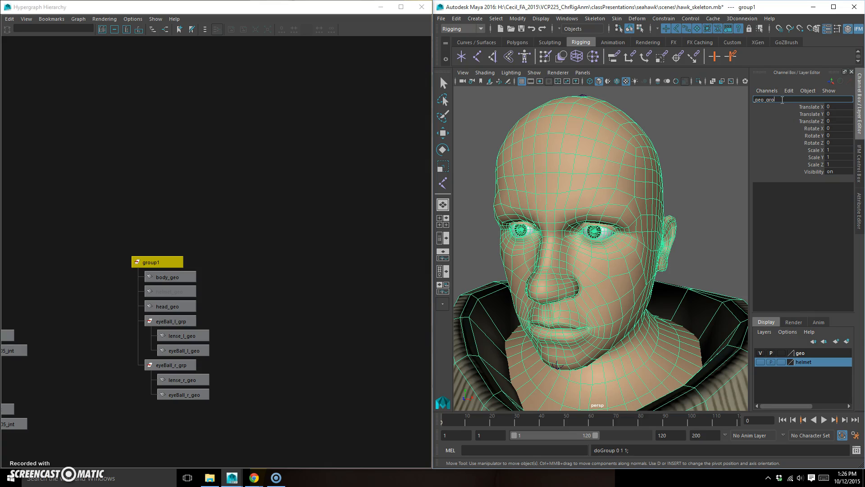
key(Return)
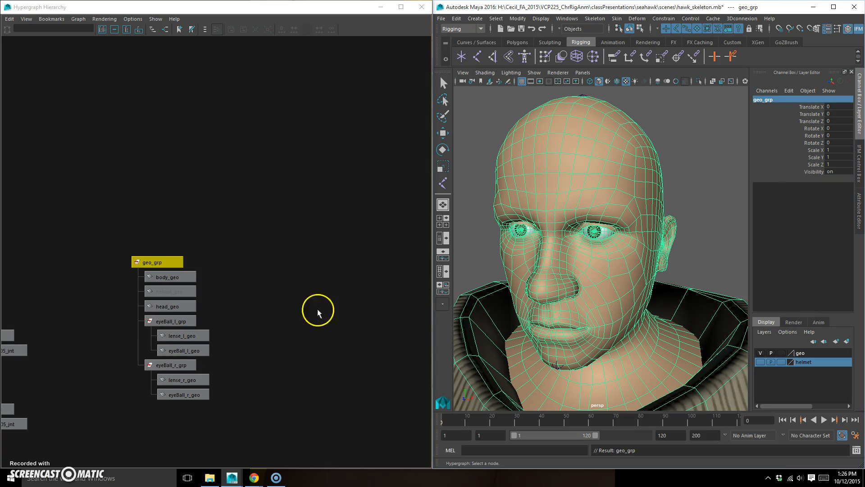
- Select geo_grp with all its child nodes, freeze their transformations and clear the selection
click(277, 264)
drag(350, 191, 199, 417)
drag(334, 7, 363, 112)
click(517, 19)
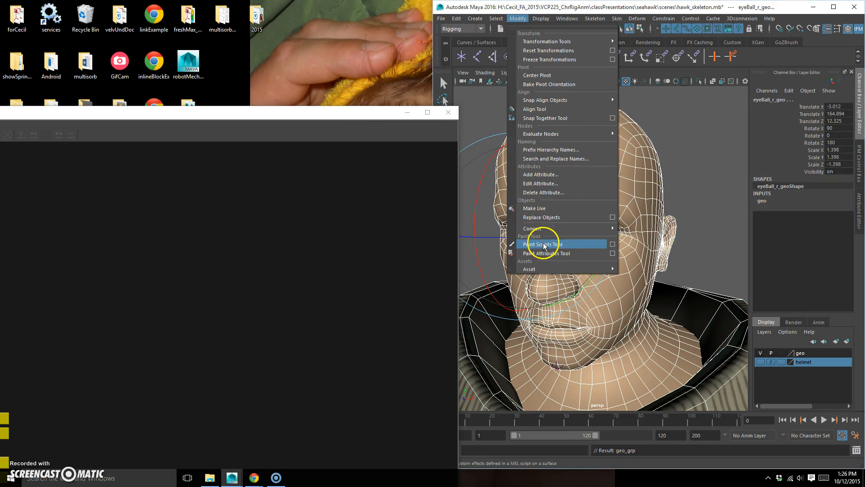
click(559, 60)
drag(325, 113, 475, 11)
click(232, 270)
- Examine the joint hierarchy from root_jnt through the spine, arm and finger joints, and close the Hypergraph
alt+middle_drag(151, 293, 446, 245)
scroll(446, 245, down, 2)
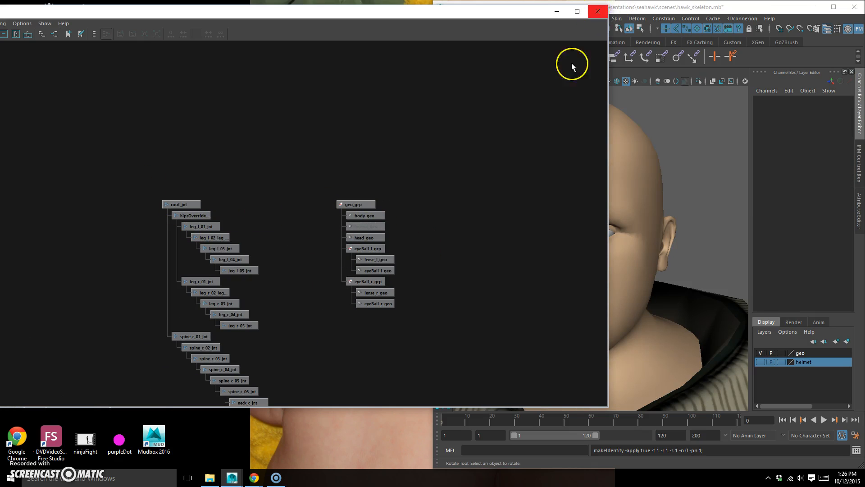
alt+middle_drag(251, 312, 317, 158)
alt+middle_drag(400, 252, 355, 344)
click(378, 146)
alt+middle_drag(355, 298, 384, 260)
alt+middle_drag(378, 361, 329, 145)
alt+middle_drag(365, 338, 349, 51)
alt+middle_drag(344, 388, 379, 427)
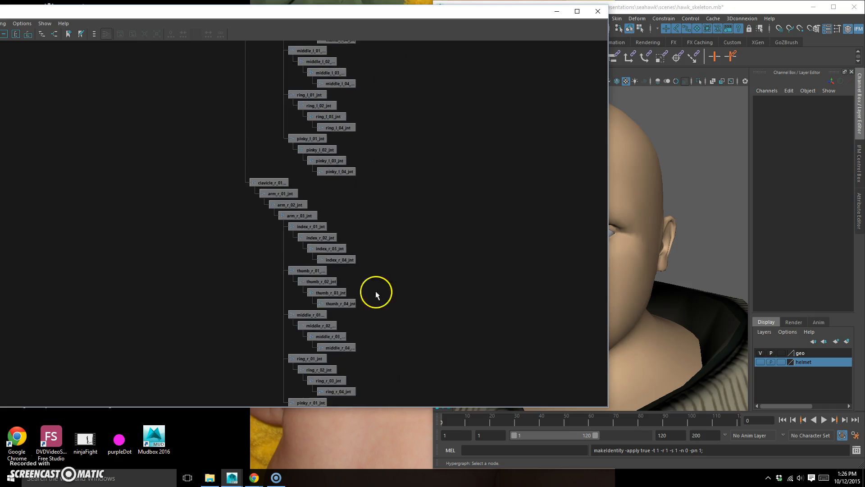
alt+middle_drag(375, 291, 360, 401)
click(597, 11)
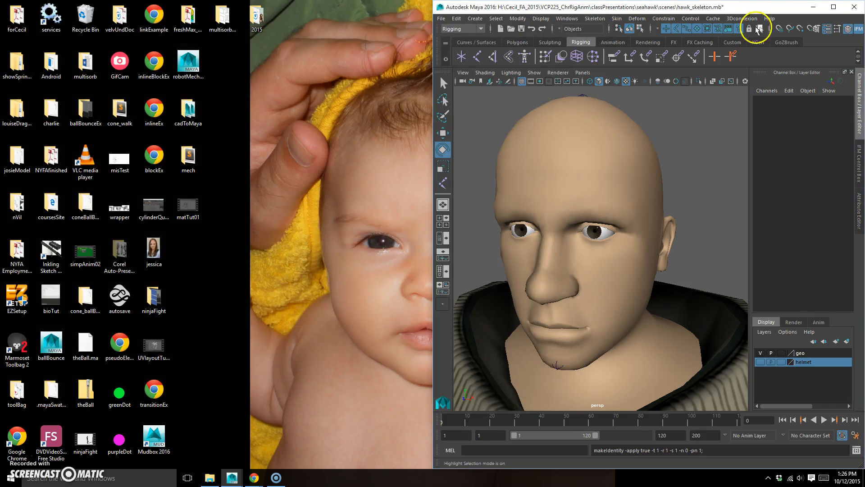
- Maximize the Maya window and frame the character's head and collar in the perspective view
click(834, 7)
alt+right_drag(401, 242, 444, 302)
alt+drag(444, 303, 417, 258)
alt+right_drag(417, 257, 432, 245)
alt+drag(432, 245, 447, 171)
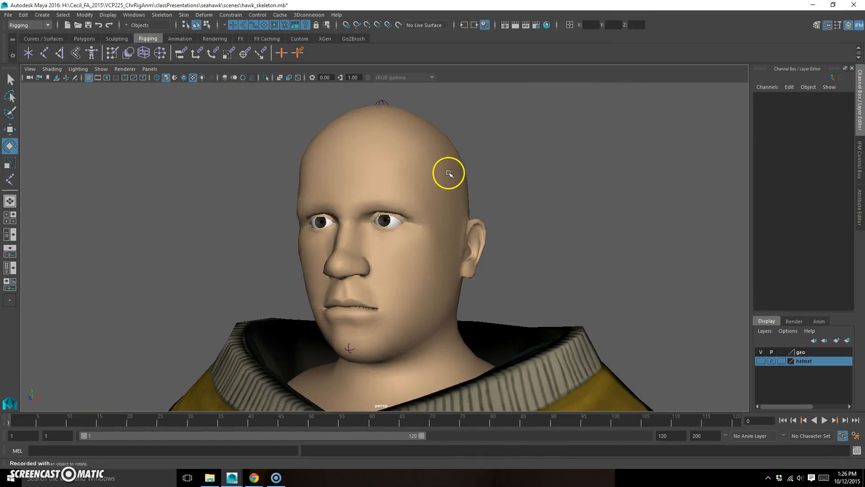
- Create a blend shape node named face_blends on the head mesh with envelope 1, local origin and topology check enabled
click(449, 173)
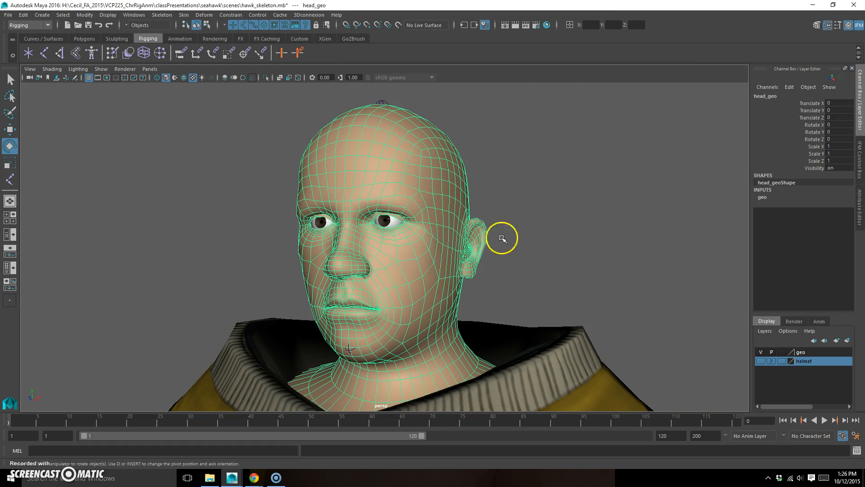
mouse_move(417, 305)
alt+mouse_down()
mouse_move(439, 293)
mouse_move(414, 291)
alt+mouse_up()
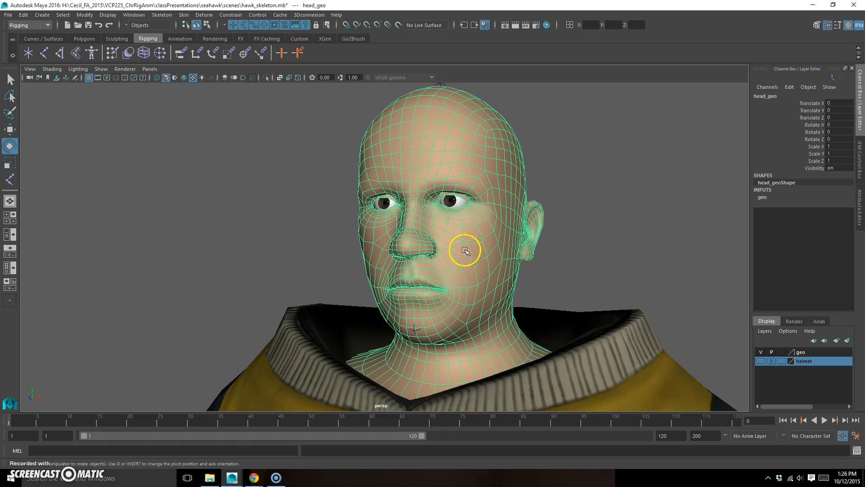
alt+drag(507, 186, 405, 189)
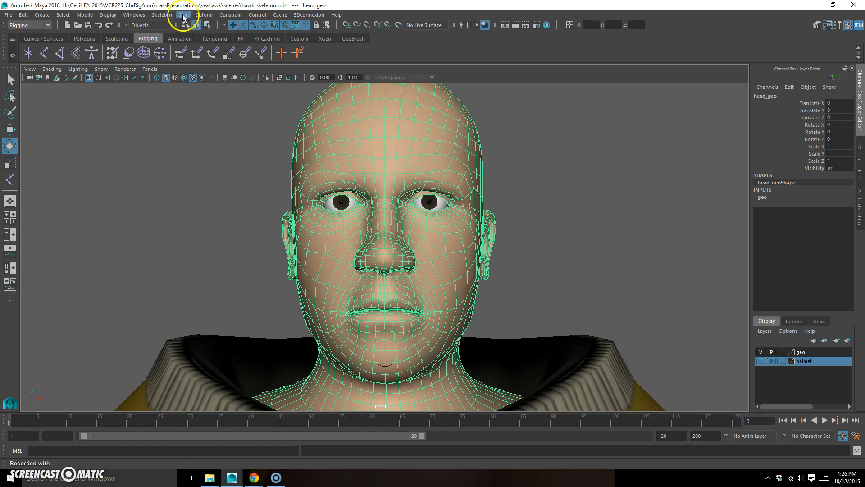
click(204, 15)
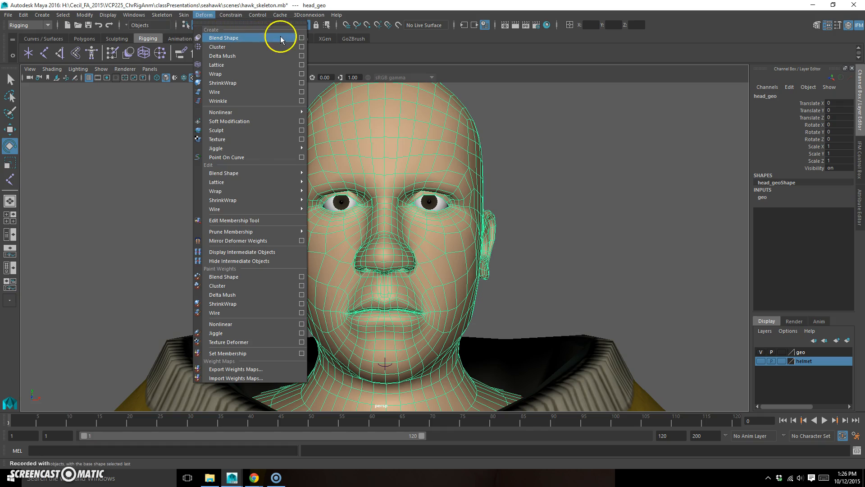
click(302, 38)
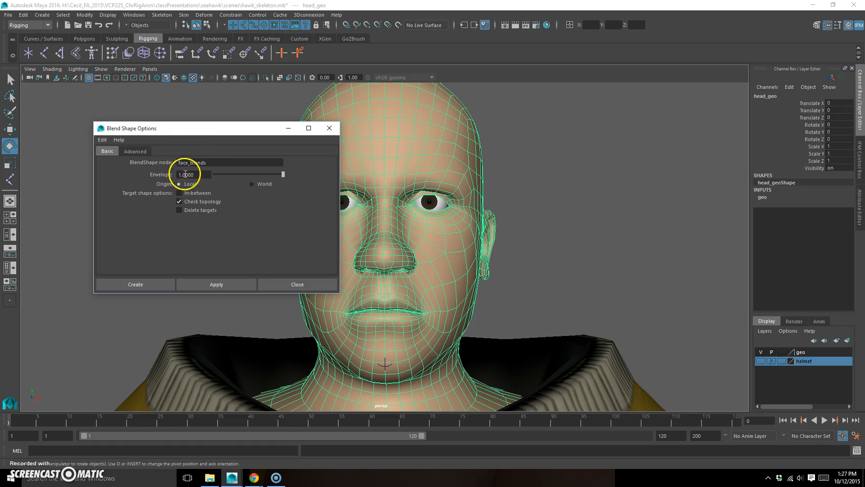
click(153, 278)
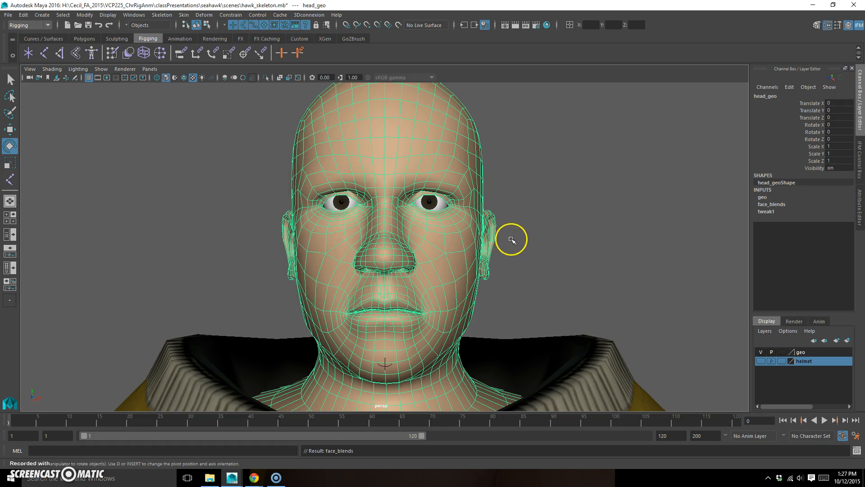
- Open the Blend Shape editor and place it beside the character's head, with the head framed in view
scroll(548, 270, down, 8)
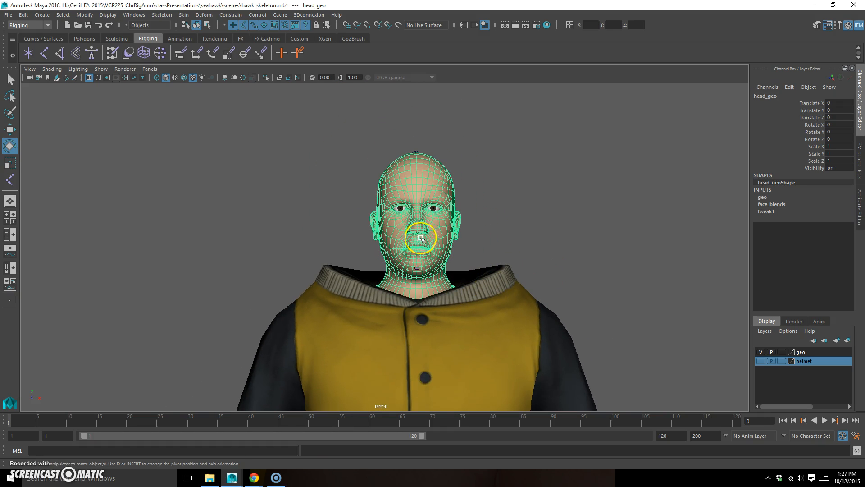
click(133, 15)
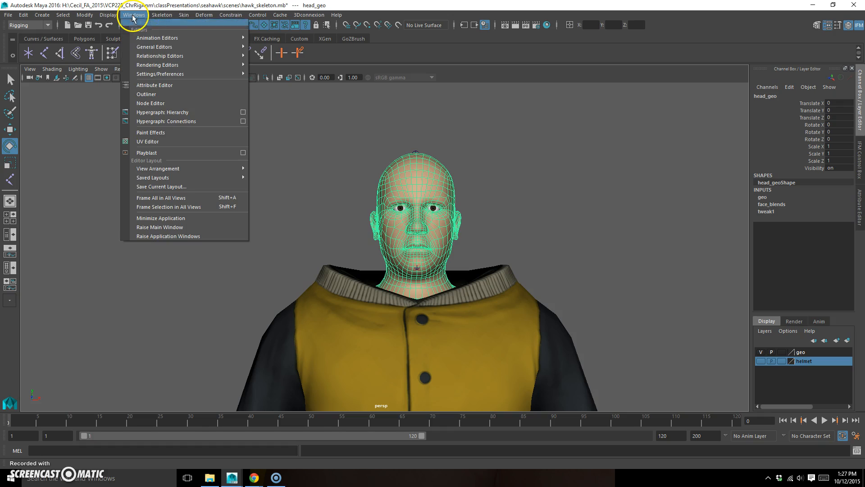
mouse_move(170, 38)
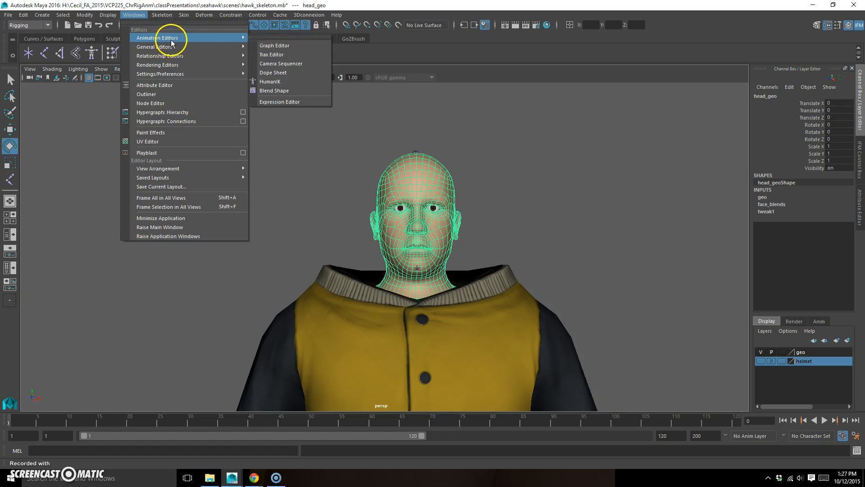
click(296, 93)
drag(450, 172, 184, 136)
alt+right_drag(387, 240, 493, 247)
alt+middle_drag(493, 247, 481, 261)
alt+middle_drag(433, 241, 408, 250)
- Open the Teach Me Cone website in Chrome and arrange the browser side by side with Maya and its Blend Shape editor
click(254, 478)
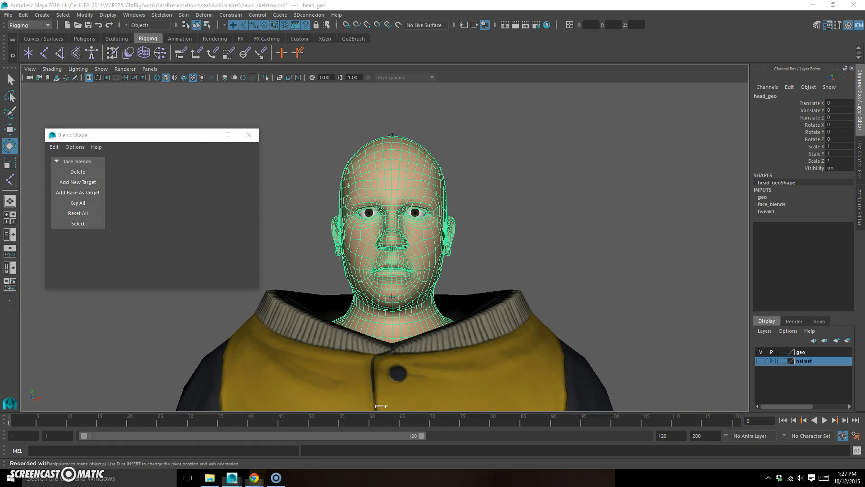
drag(544, 135, 488, 57)
click(485, 9)
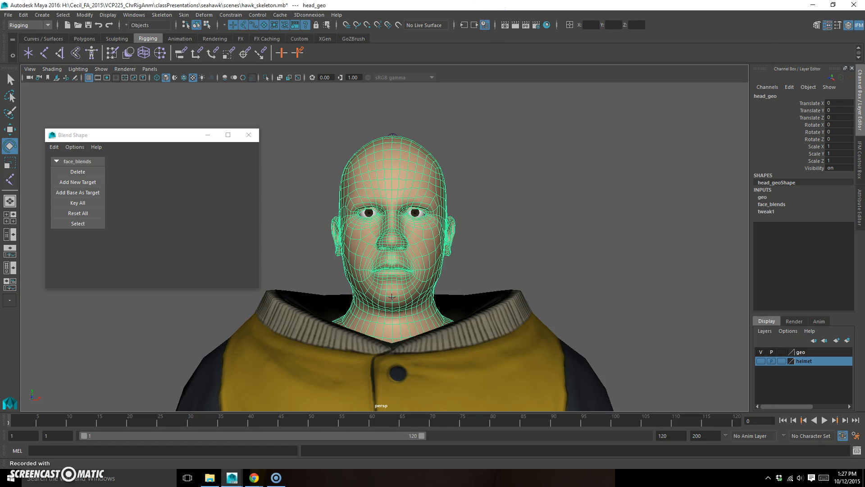
double_click(492, 11)
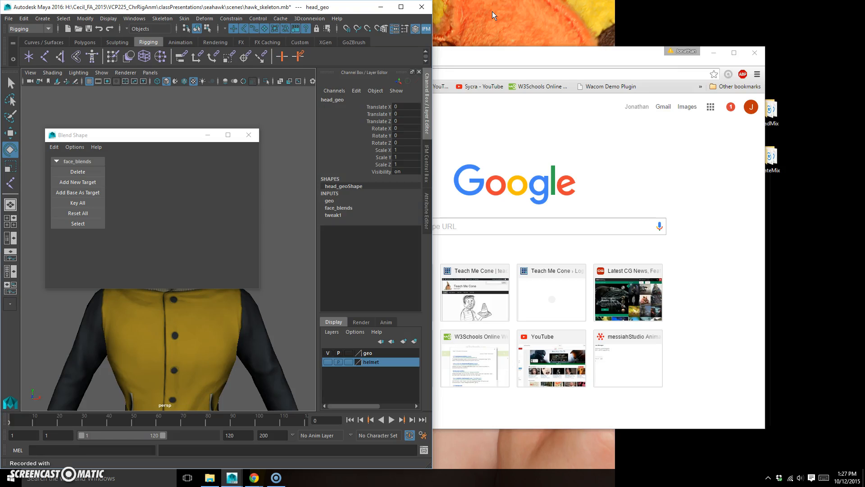
drag(188, 135, 270, 61)
scroll(189, 278, up, 3)
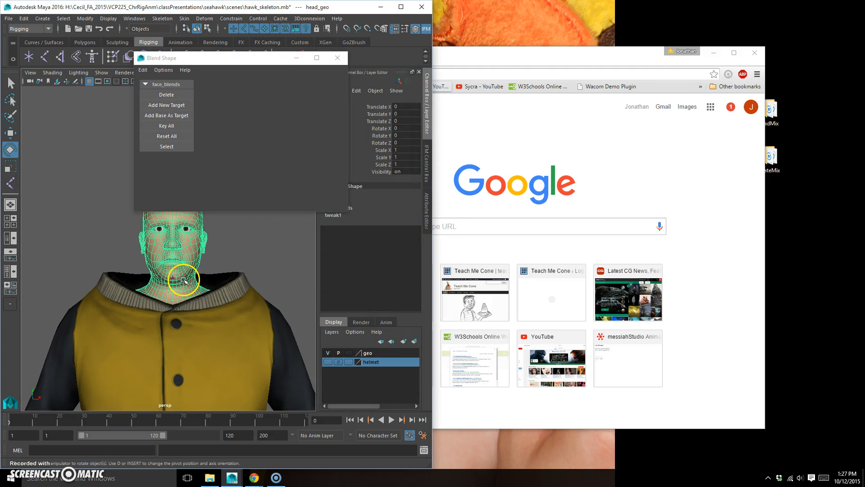
click(506, 303)
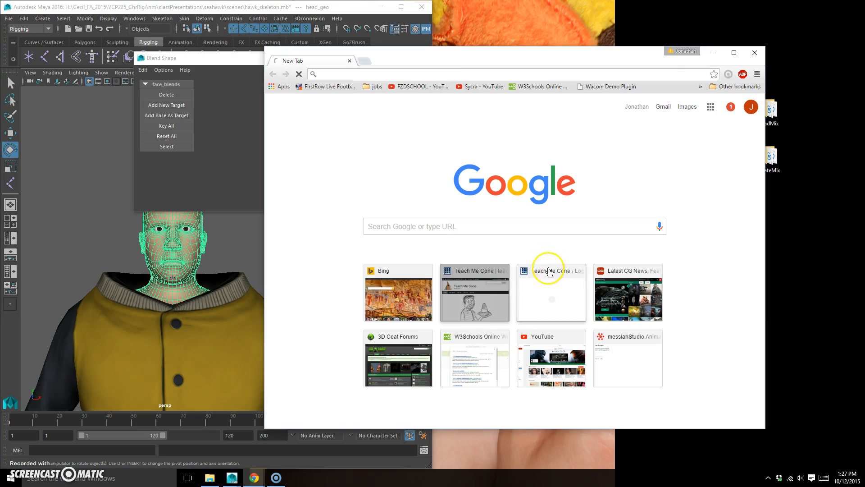
key(super+Right)
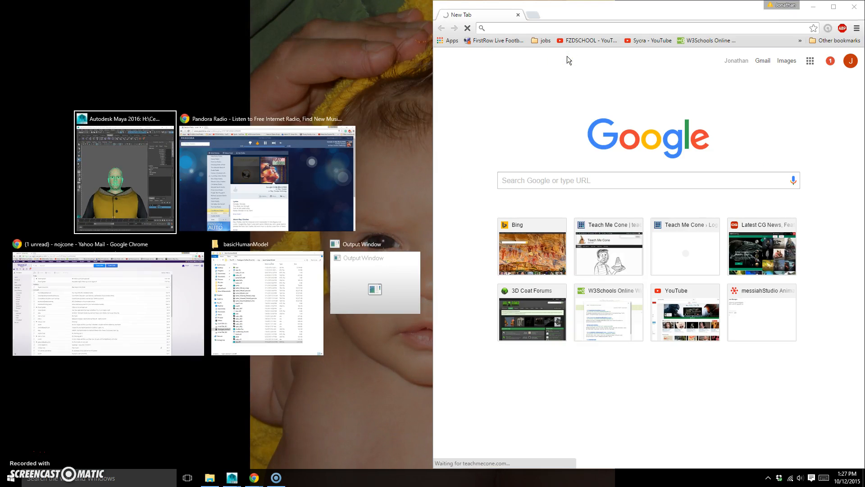
click(101, 188)
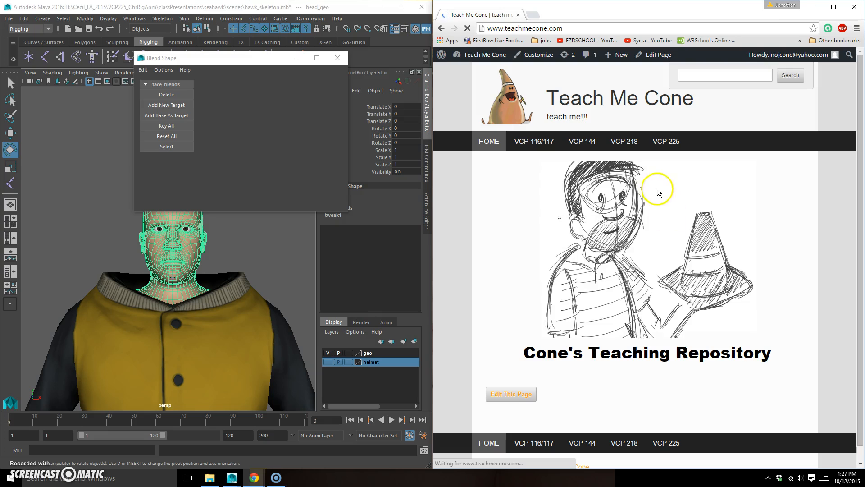
- Open the 3Dchar Class 08 page and go to its Facial Blend Shapes section
mouse_move(568, 149)
mouse_move(664, 143)
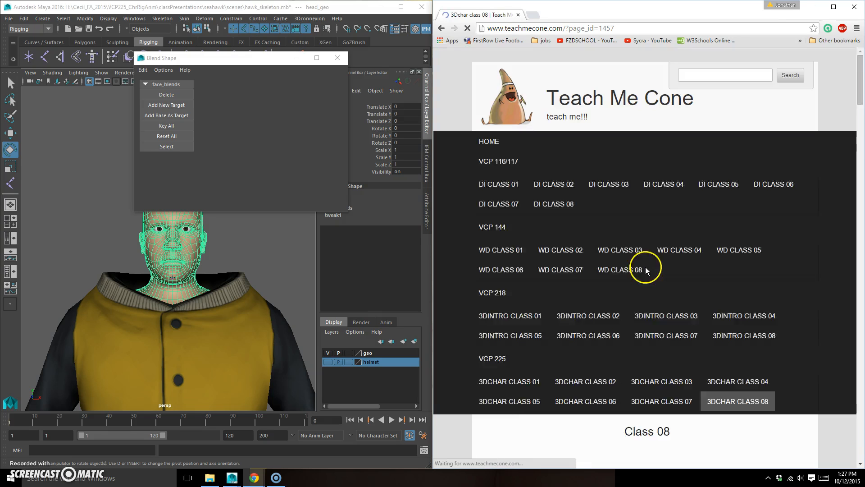
scroll(651, 291, down, 10)
scroll(652, 290, down, 12)
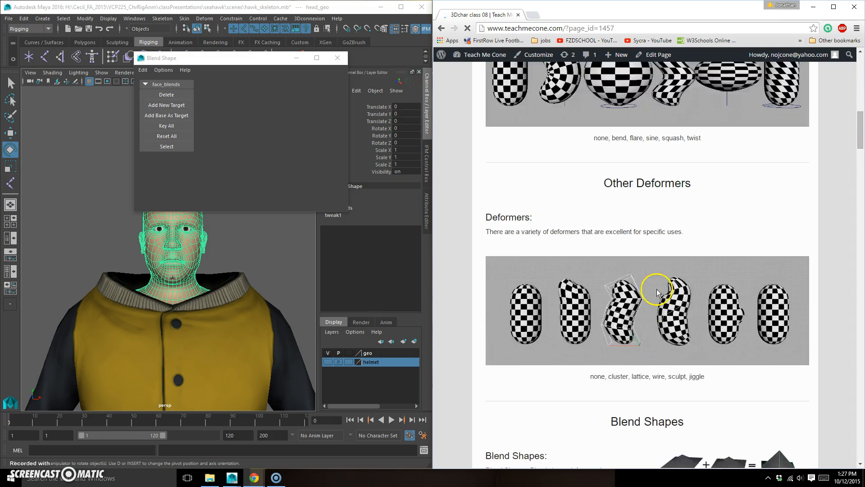
scroll(657, 292, down, 7)
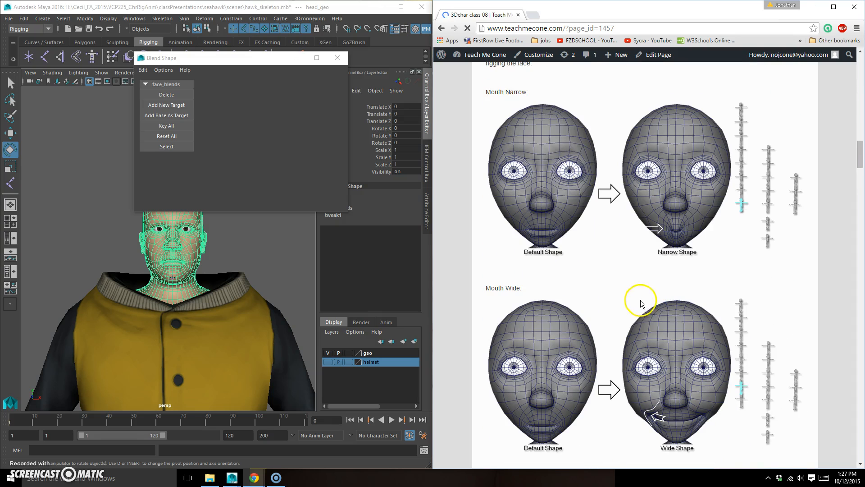
- Look through the facial blend shape reference pictures and return to the Mouth Narrow example
scroll(685, 338, down, 12)
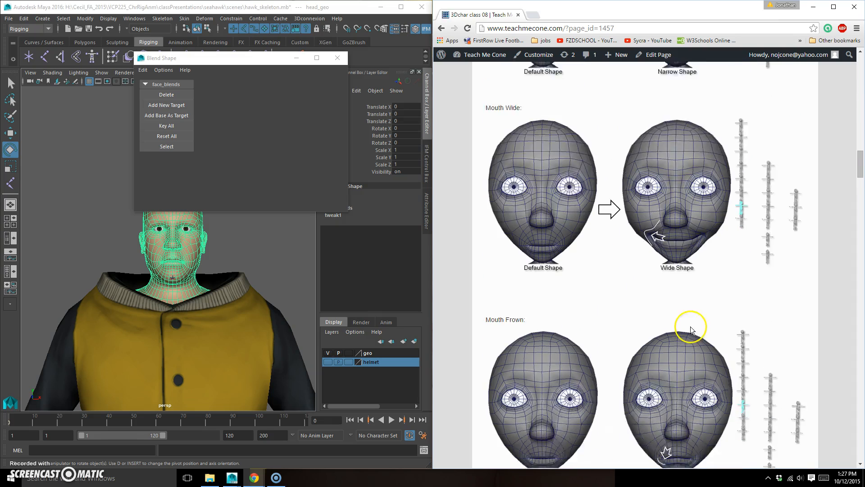
scroll(687, 315, down, 9)
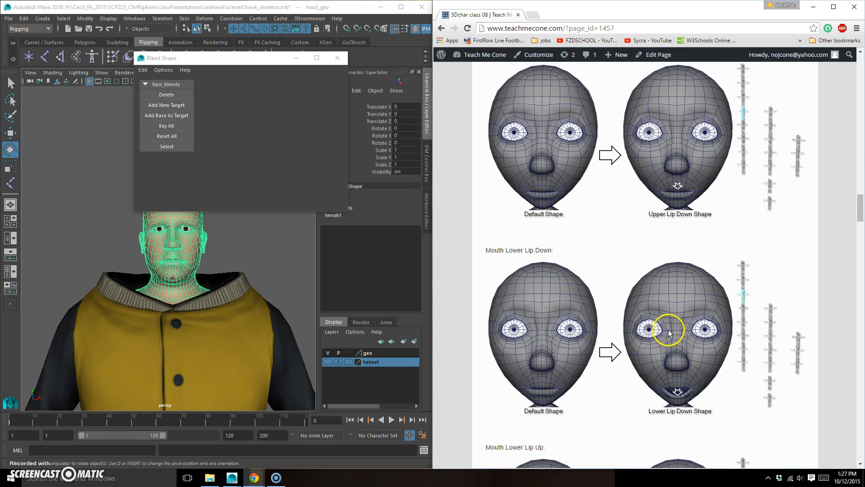
scroll(639, 334, down, 2)
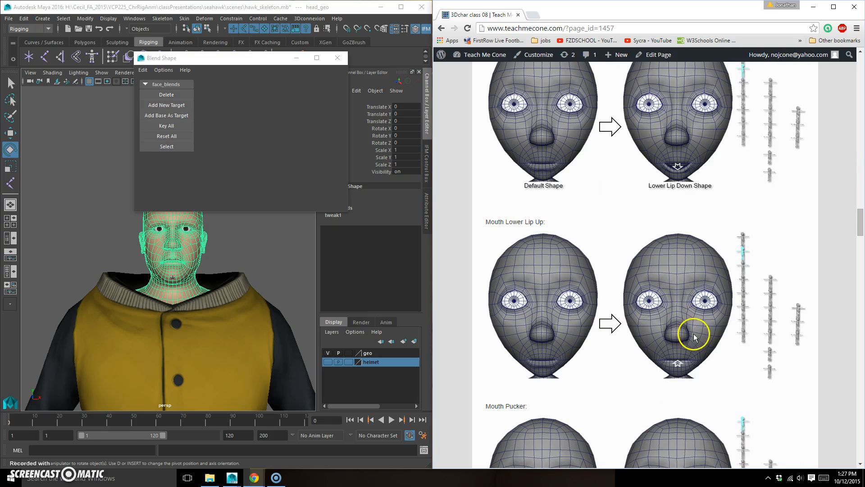
scroll(693, 333, down, 15)
scroll(676, 324, down, 20)
scroll(660, 338, down, 4)
scroll(653, 342, up, 20)
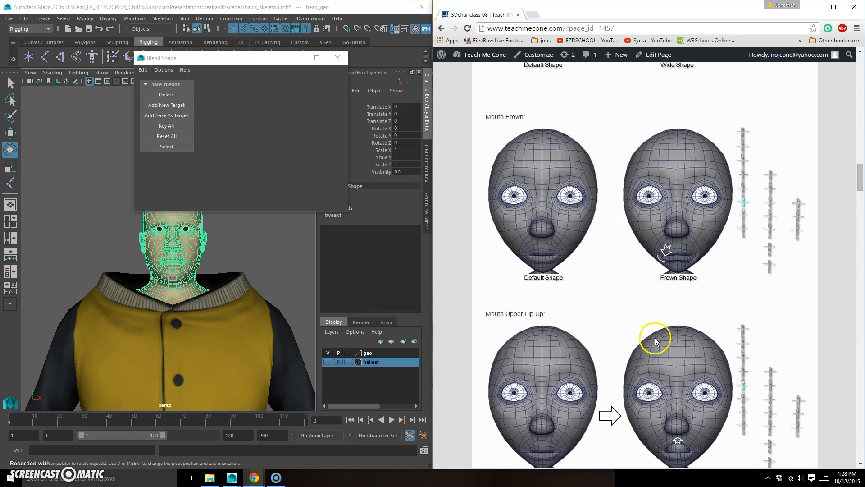
scroll(656, 333, up, 12)
scroll(660, 321, down, 1)
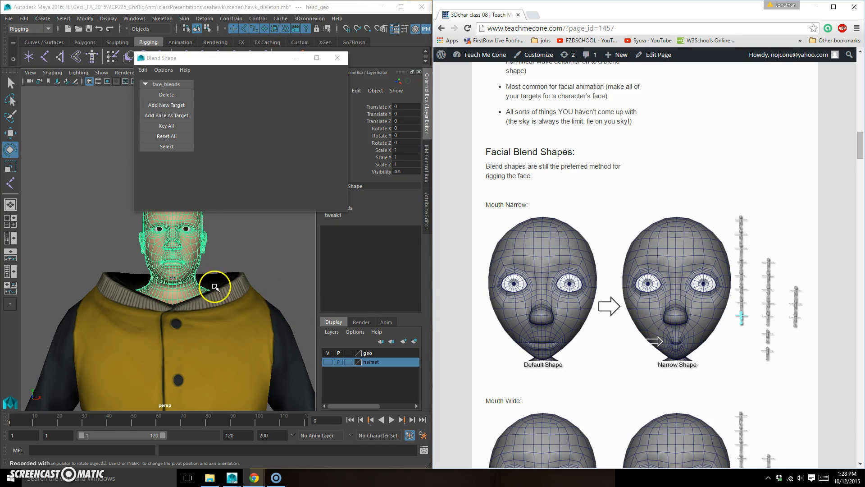
- Add a new target to the face_blends node and enable editing on that target
scroll(194, 235, up, 6)
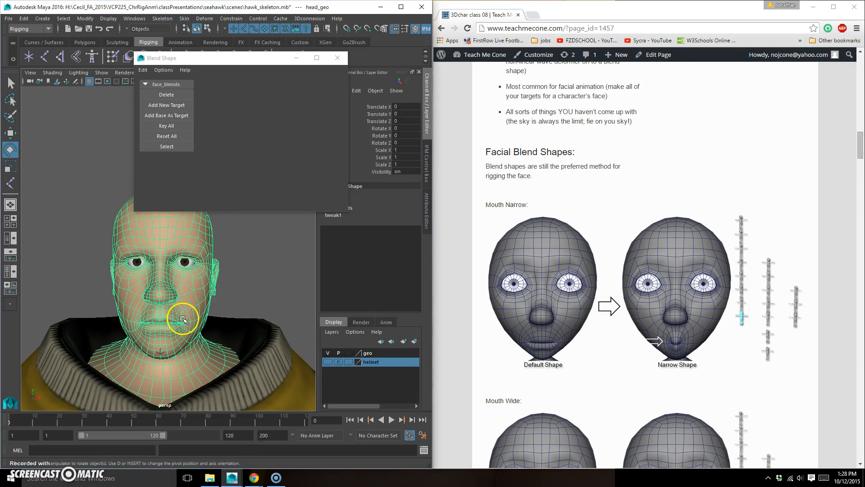
scroll(182, 319, up, 3)
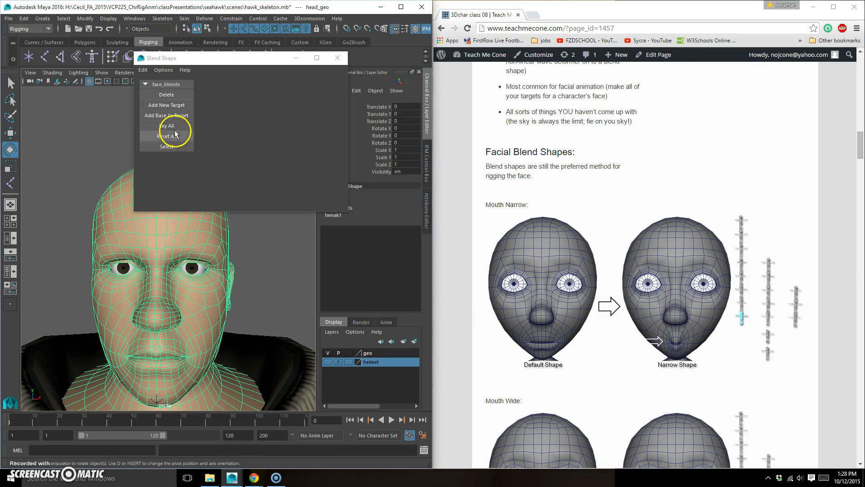
click(164, 106)
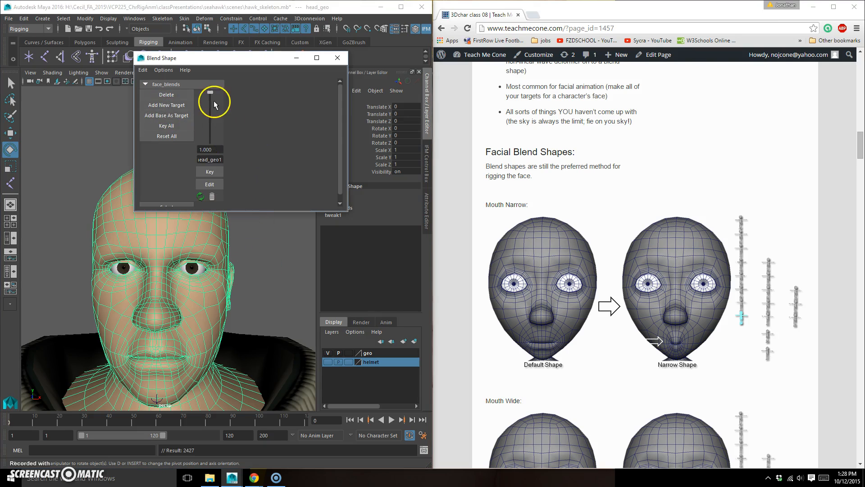
click(210, 185)
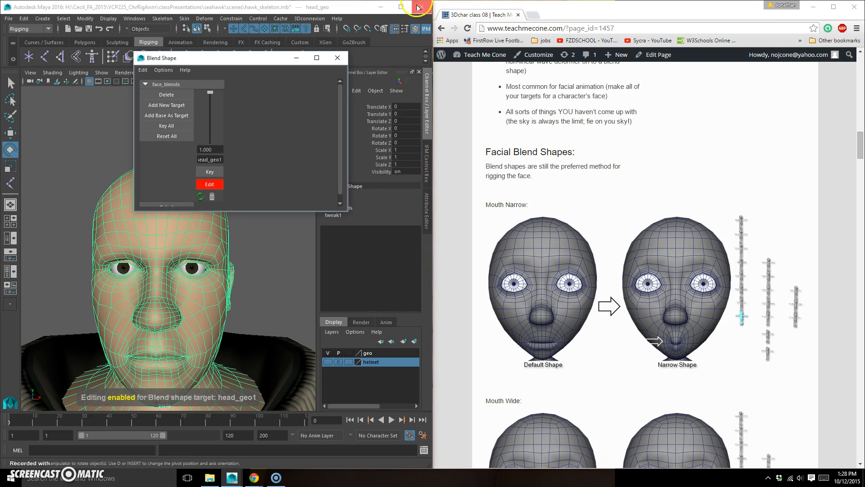
- Maximize the Maya window, place the Blend Shape editor beside the head, and frame the face from the front
click(401, 7)
drag(261, 60, 676, 73)
alt+right_drag(464, 284, 411, 301)
alt+middle_drag(411, 348, 391, 233)
mouse_move(370, 297)
alt+middle_down()
mouse_move(368, 289)
mouse_move(371, 295)
alt+middle_up()
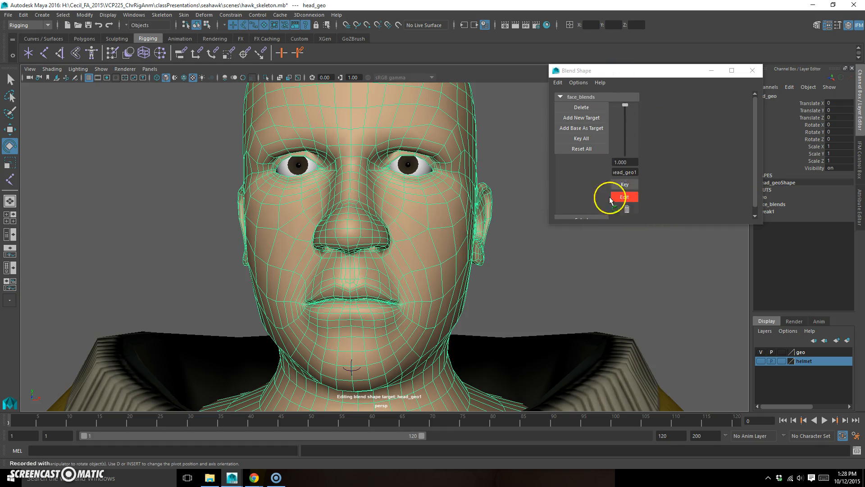
- Activate the Grab sculpting tool and turn on wireframe over the shaded meshes, viewing the mouth from below
click(117, 38)
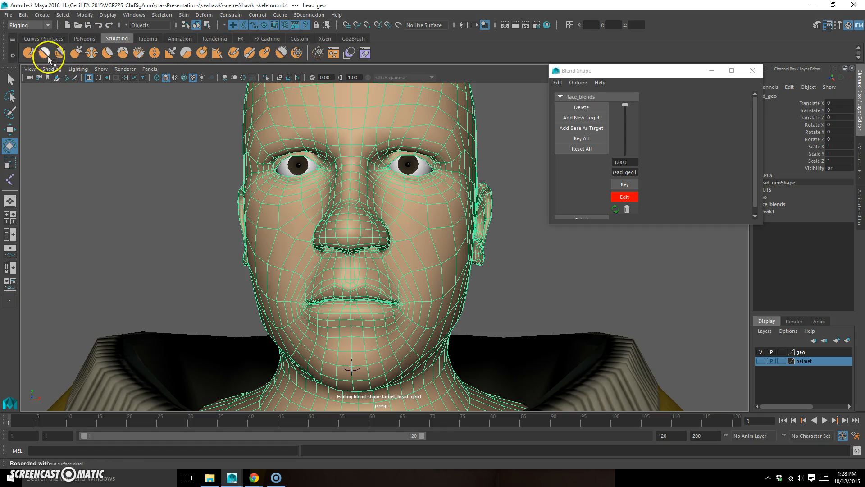
click(76, 52)
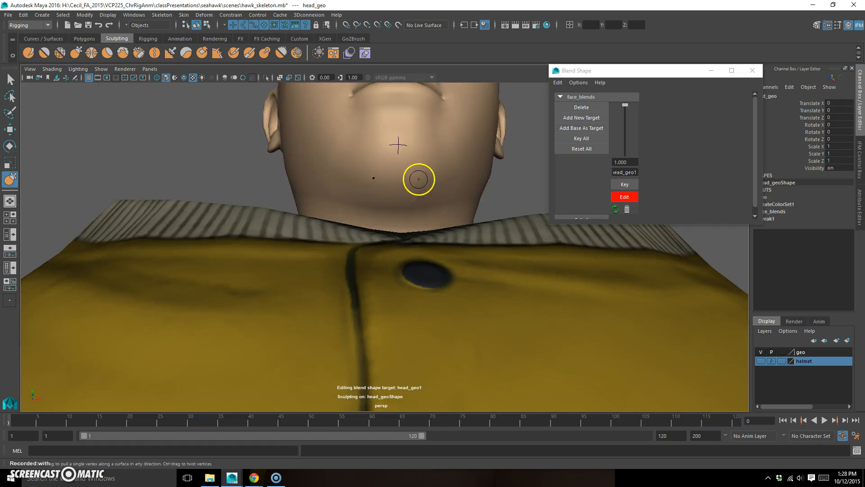
mouse_move(419, 179)
alt+mouse_down()
mouse_move(328, 250)
mouse_move(377, 230)
mouse_move(382, 259)
alt+mouse_up()
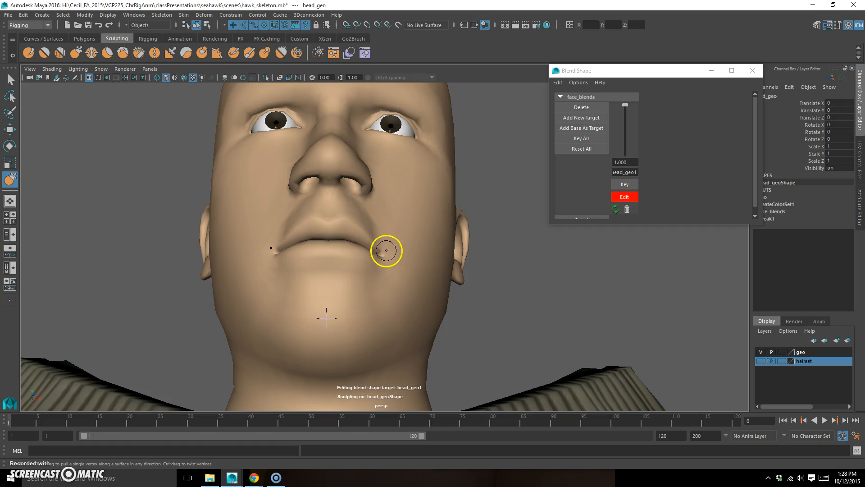
click(184, 78)
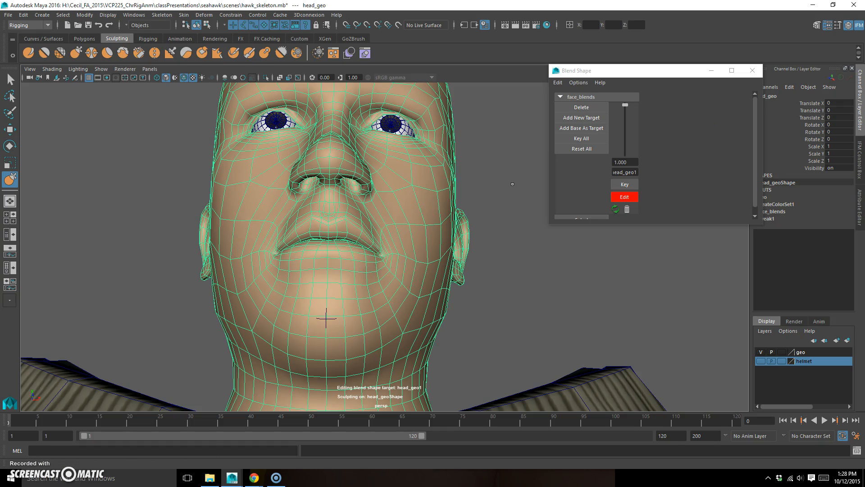
- Show the Grab tool's settings, keep the mirror on Object X, and set the falloff type to Volume
click(836, 26)
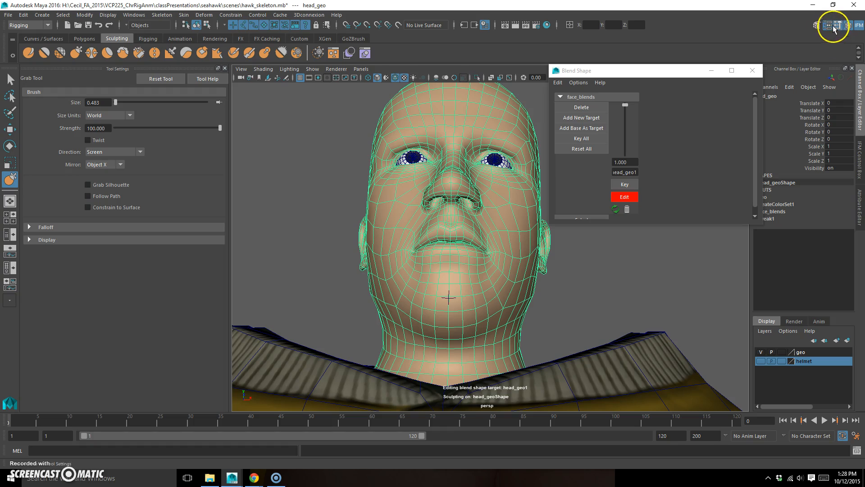
click(119, 165)
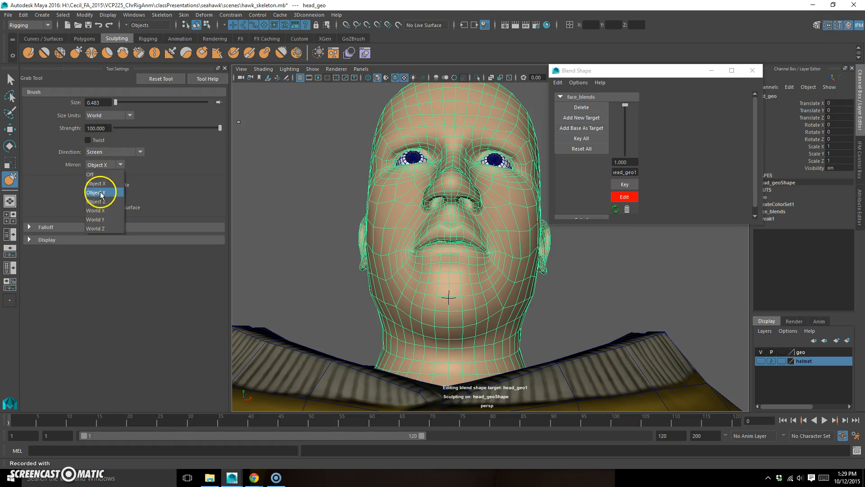
click(102, 184)
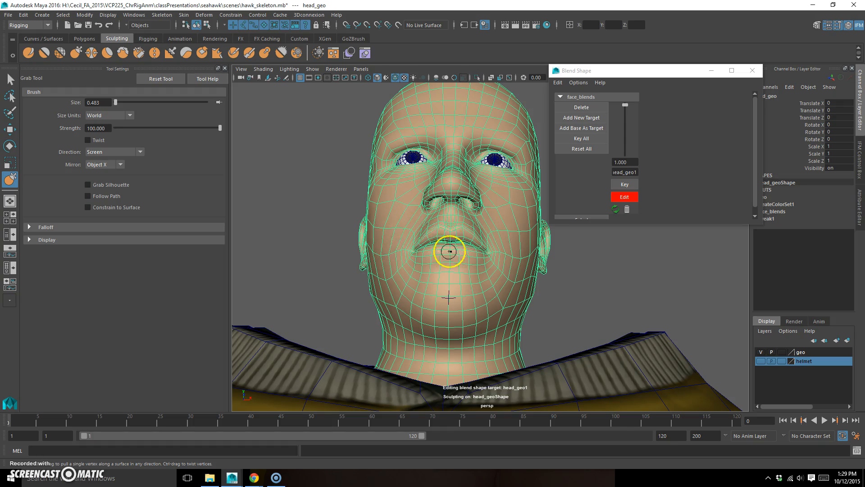
click(59, 230)
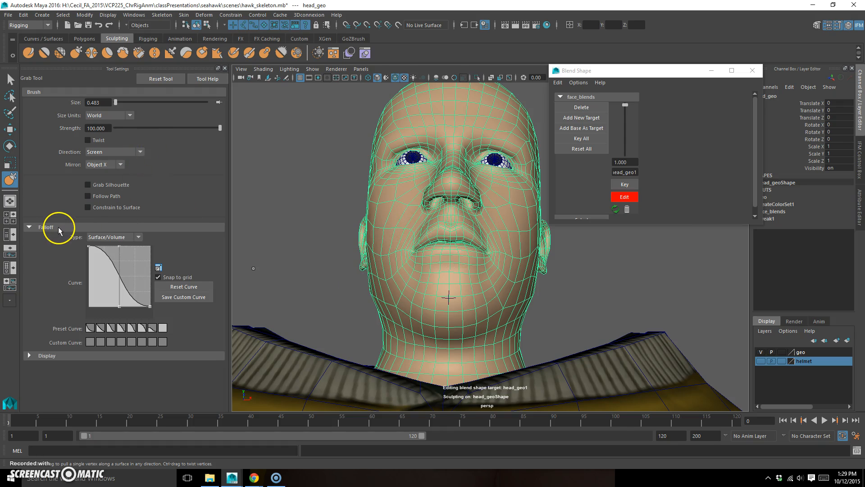
click(139, 237)
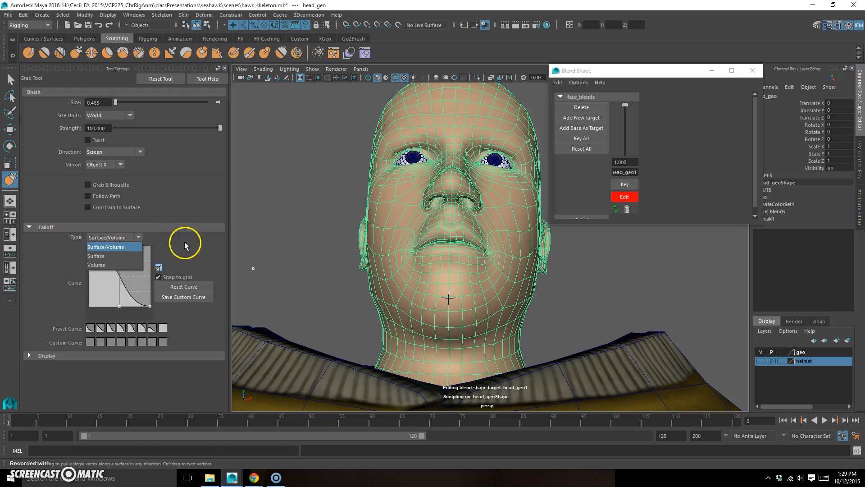
click(127, 269)
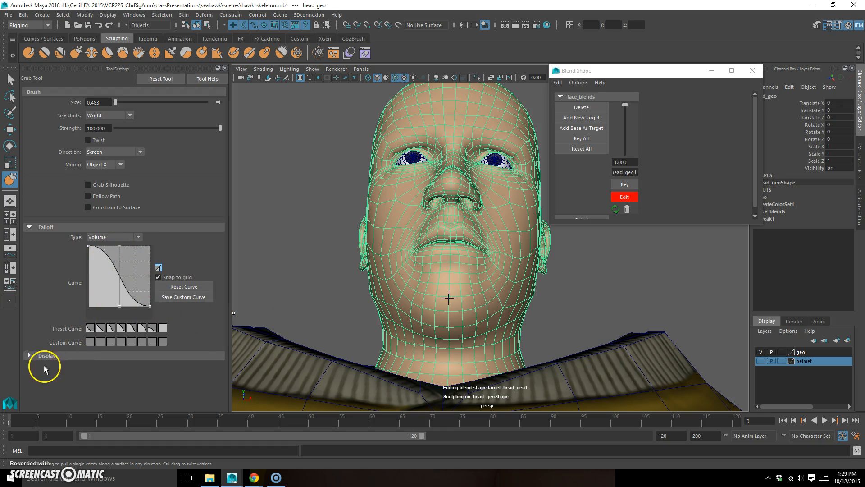
- Enlarge the Grab brush to 2.2 and pull the mouth corners symmetrically inward to narrow the mouth
alt+right_drag(433, 276, 481, 263)
mouse_move(481, 269)
alt+mouse_down()
mouse_move(473, 284)
mouse_move(469, 197)
mouse_move(466, 268)
mouse_move(476, 263)
alt+mouse_up()
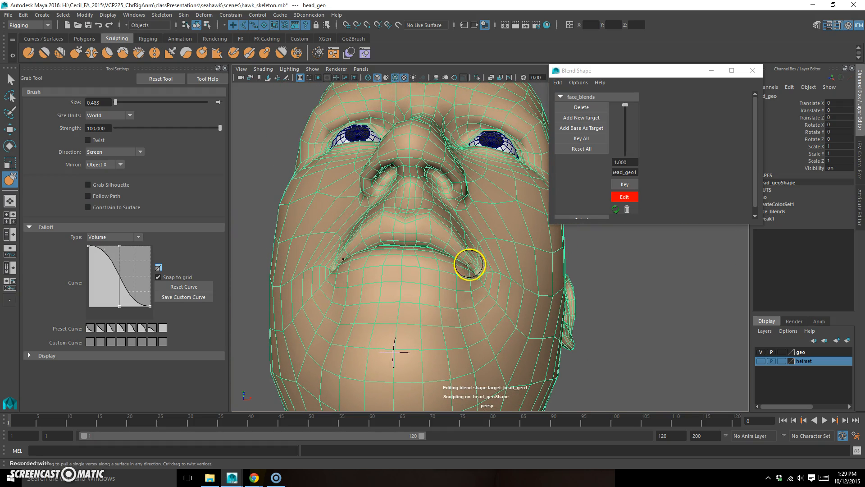
mouse_move(472, 270)
mouse_down()
mouse_move(522, 270)
mouse_move(486, 295)
mouse_move(480, 279)
mouse_up()
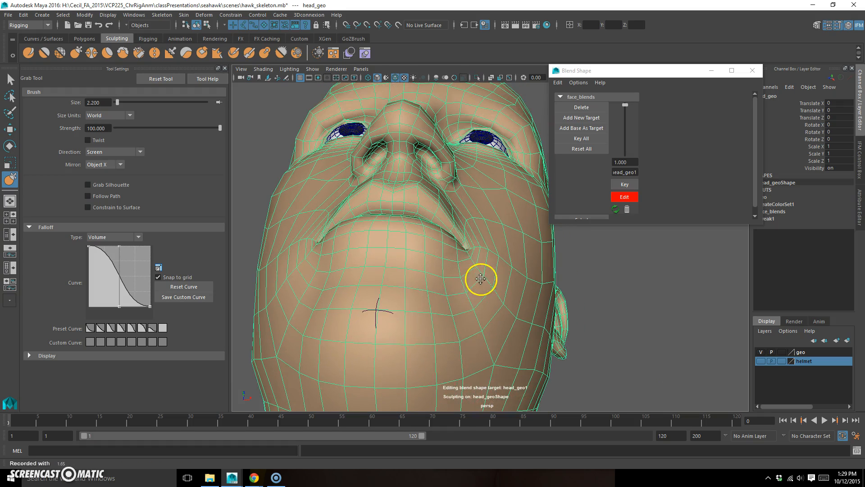
mouse_move(461, 247)
alt+mouse_down()
mouse_move(463, 231)
mouse_move(454, 230)
mouse_move(464, 251)
mouse_move(457, 284)
mouse_move(407, 263)
mouse_move(375, 306)
mouse_move(465, 280)
alt+mouse_up()
key(f)
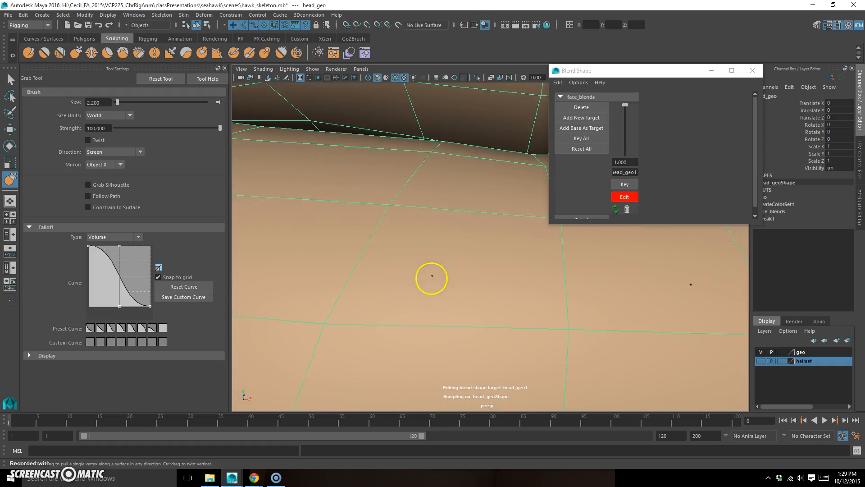
scroll(359, 299, down, 10)
mouse_move(486, 294)
alt+mouse_down()
mouse_move(487, 317)
mouse_move(460, 315)
mouse_move(467, 312)
mouse_move(452, 288)
alt+mouse_up()
scroll(467, 302, up, 1)
alt+drag(449, 244, 454, 207)
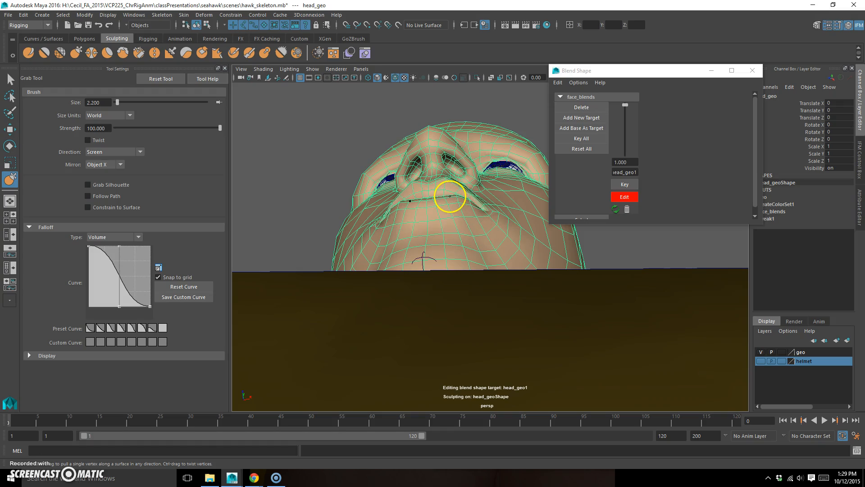
alt+drag(453, 203, 461, 272)
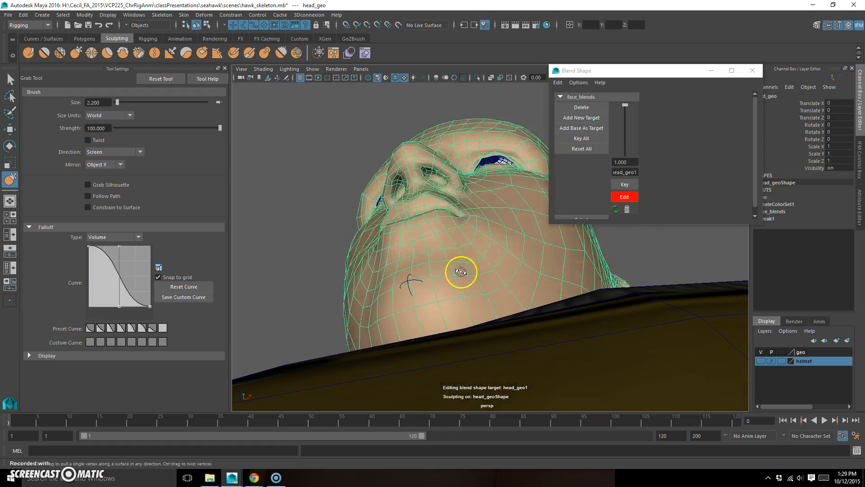
alt+drag(463, 212, 493, 281)
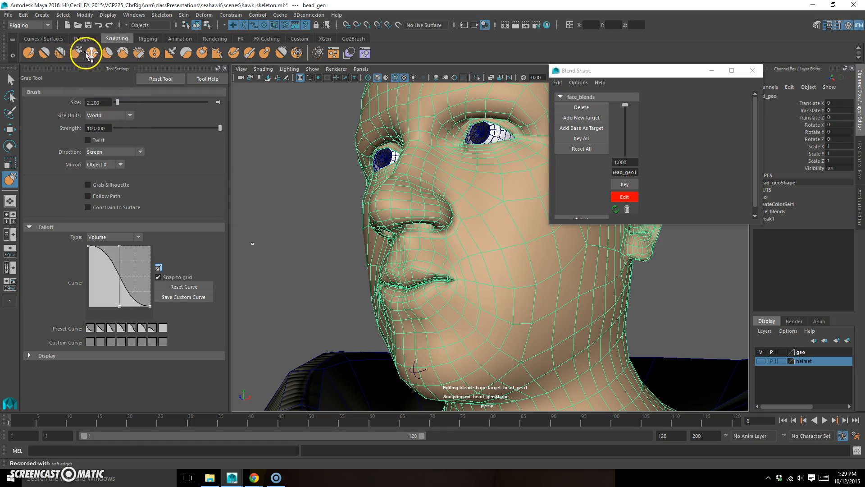
- Switch to the Relax sculpting tool with a brush size of 1.063 for smoothing the cheek beside the mouth corner
click(59, 54)
alt+drag(493, 304, 495, 294)
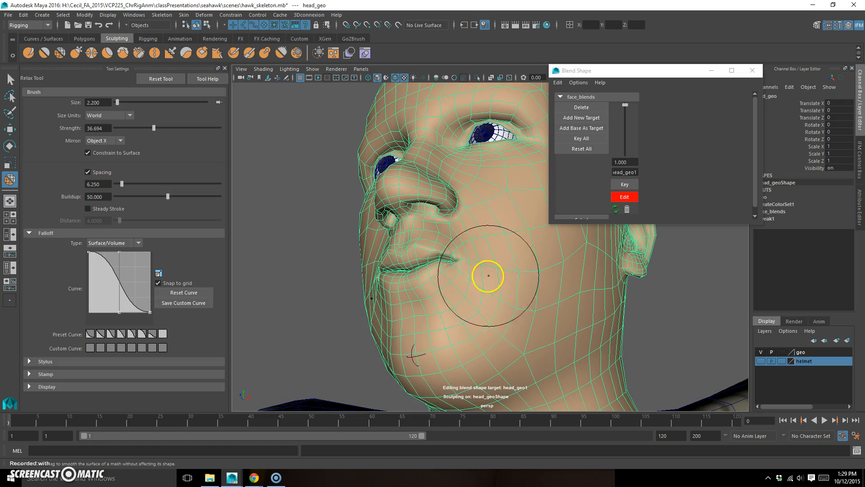
drag(490, 281, 476, 282)
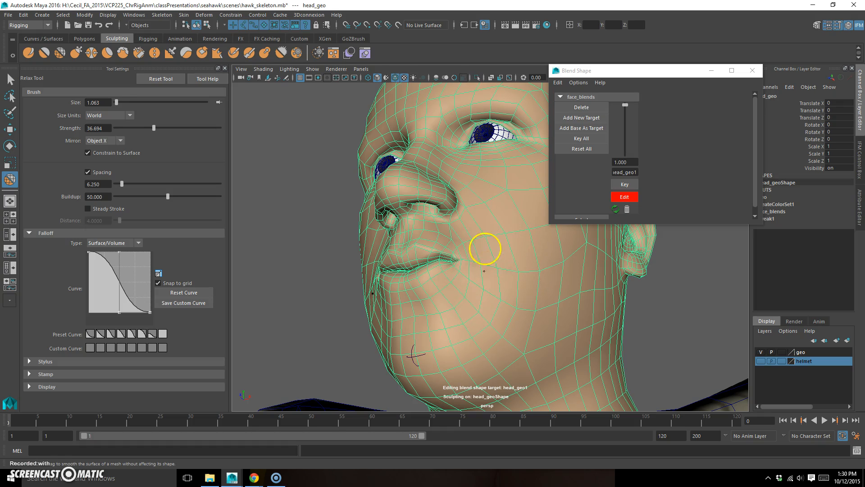
alt+drag(508, 285, 518, 267)
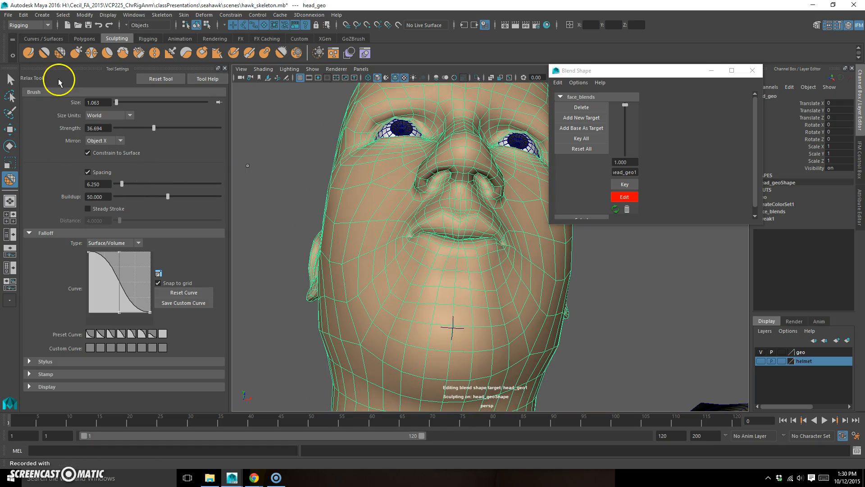
- Return to the Grab tool, enlarge its brush to 2.048, and refine the lips of the narrow mouth shape
click(76, 53)
mouse_move(398, 218)
alt+mouse_down()
mouse_move(385, 203)
mouse_move(390, 215)
alt+mouse_up()
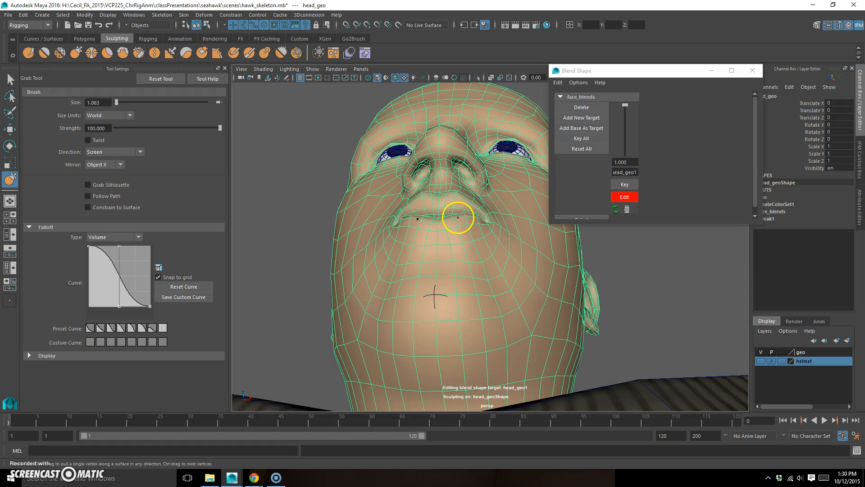
mouse_move(436, 221)
alt+mouse_down()
mouse_move(455, 234)
mouse_move(421, 251)
mouse_move(395, 284)
alt+mouse_up()
key(b)
alt+drag(444, 300, 472, 222)
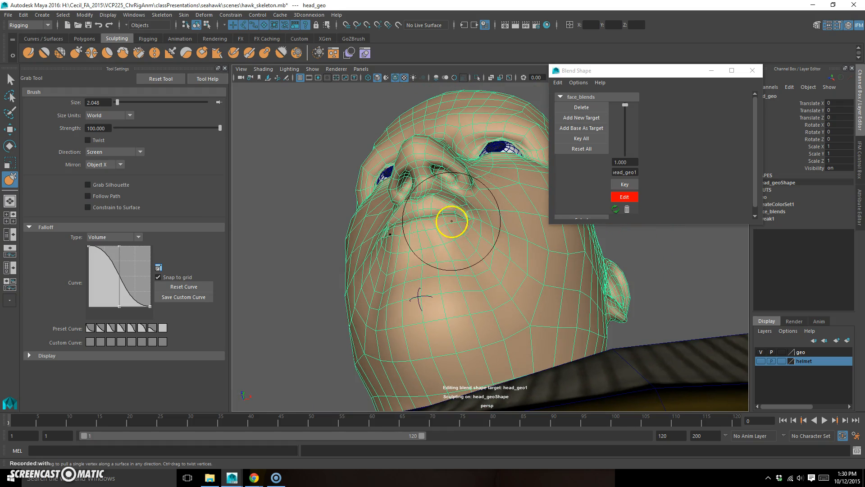
mouse_move(449, 217)
alt+mouse_down()
mouse_move(450, 265)
mouse_move(438, 282)
mouse_move(487, 305)
mouse_move(492, 287)
mouse_move(491, 300)
mouse_move(473, 304)
mouse_move(498, 277)
mouse_move(468, 205)
mouse_move(473, 212)
mouse_move(384, 284)
alt+mouse_up()
key(b)
alt+right_drag(384, 284, 415, 284)
alt+middle_drag(416, 284, 474, 274)
mouse_move(474, 275)
alt+mouse_down()
mouse_move(458, 277)
mouse_move(474, 279)
alt+mouse_up()
- Return to the Select tool, deselect the head, and examine the narrow mouth shape from the front and from an angle
key(q)
right_click(482, 259)
right_drag(438, 248, 491, 259)
right_drag(579, 308, 639, 272)
alt+drag(578, 299, 531, 283)
right_drag(567, 282, 537, 232)
alt+drag(483, 276, 486, 251)
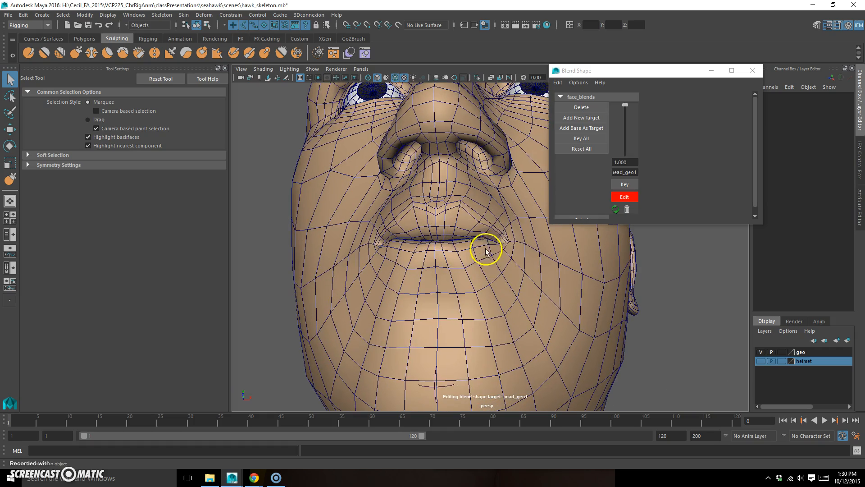
click(488, 251)
right_drag(596, 271, 527, 274)
alt+drag(479, 299, 463, 247)
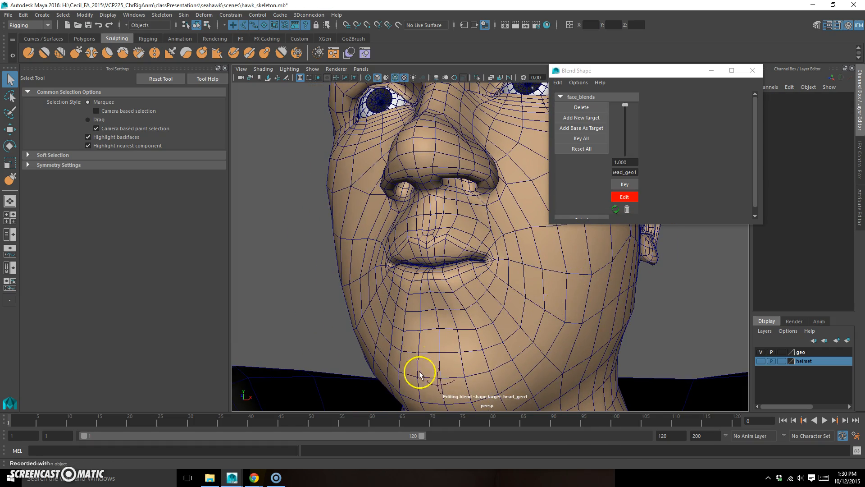
- Hide the joints in the perspective view so the chin joint no longer gets in the way of selection
click(449, 387)
click(460, 258)
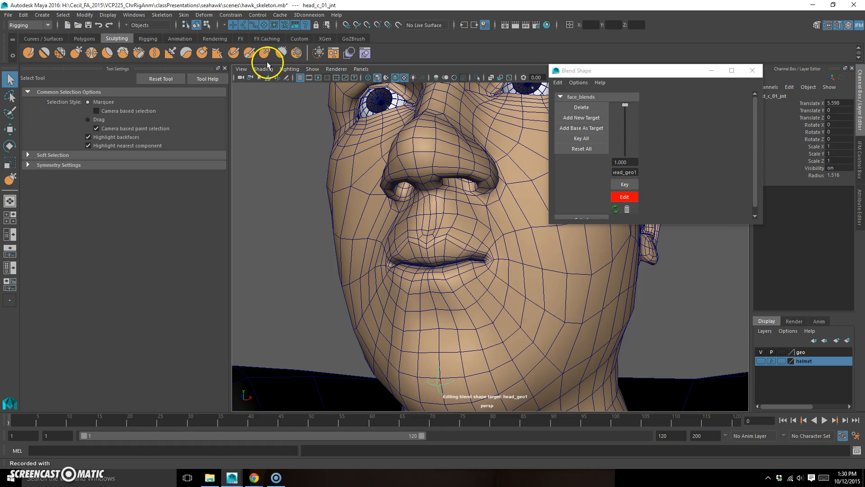
click(312, 69)
click(325, 206)
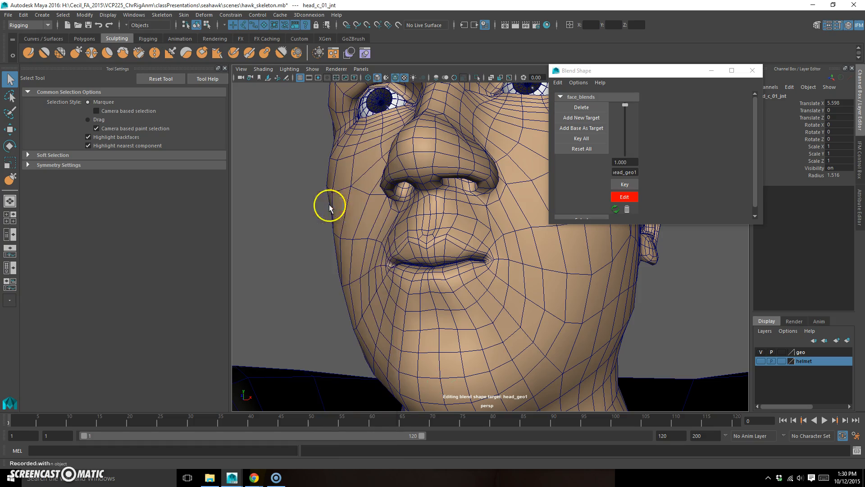
- Put the head in vertex mode and try moving one mouth-corner vertex with soft selection
click(482, 278)
alt+drag(483, 278, 479, 252)
right_click(495, 244)
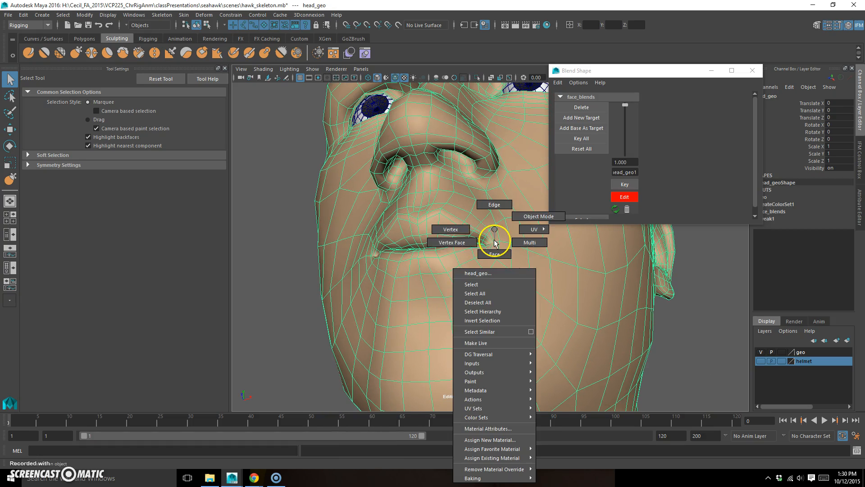
right_drag(461, 220, 454, 226)
click(475, 238)
alt+drag(475, 238, 244, 276)
click(492, 275)
key(b)
key(w)
alt+drag(491, 283, 512, 194)
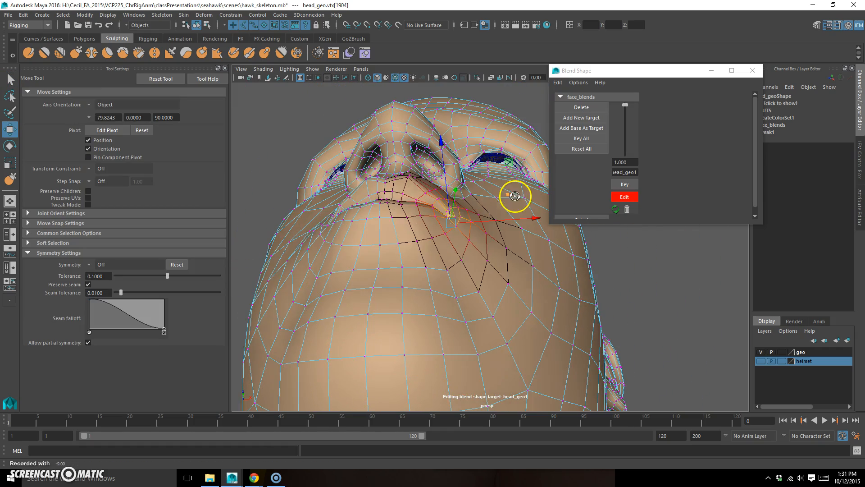
- Undo the one-sided vertex move and set the Move tool's symmetry to Object X
key(ctrl+z)
alt+drag(456, 255, 468, 259)
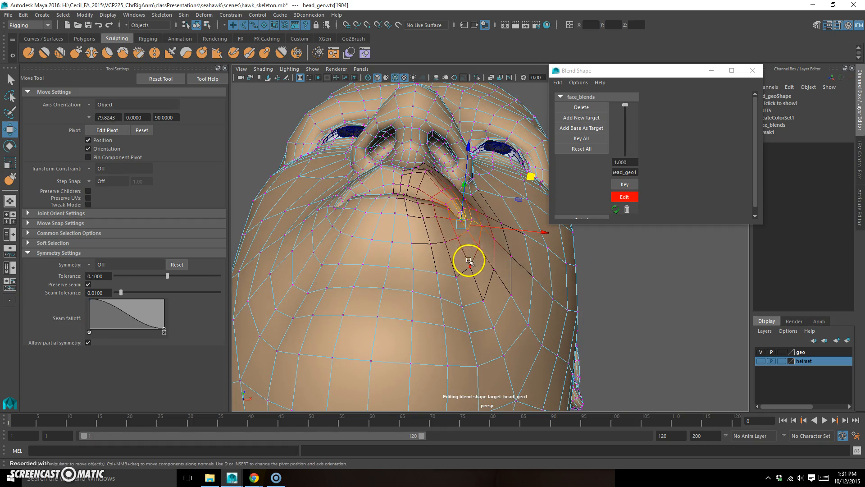
click(88, 266)
click(102, 277)
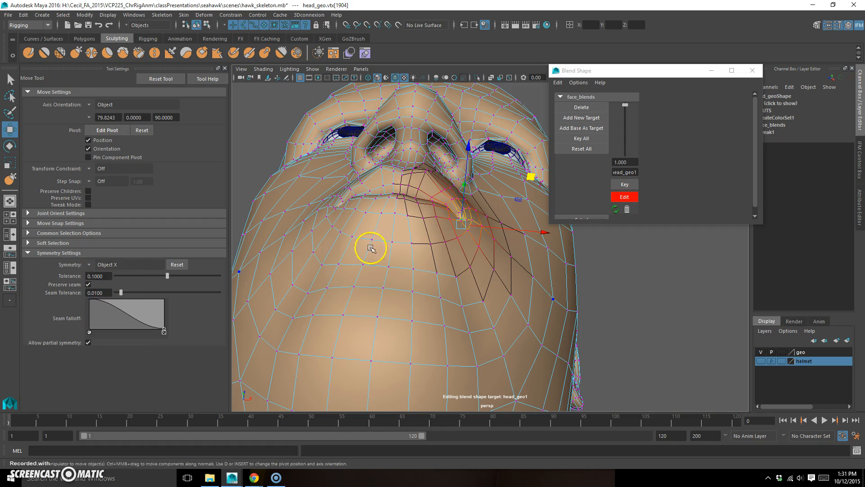
- Select the mouth-corner vertices and move them symmetrically with soft selection, then return the head to object mode
alt+drag(489, 275, 492, 277)
click(687, 300)
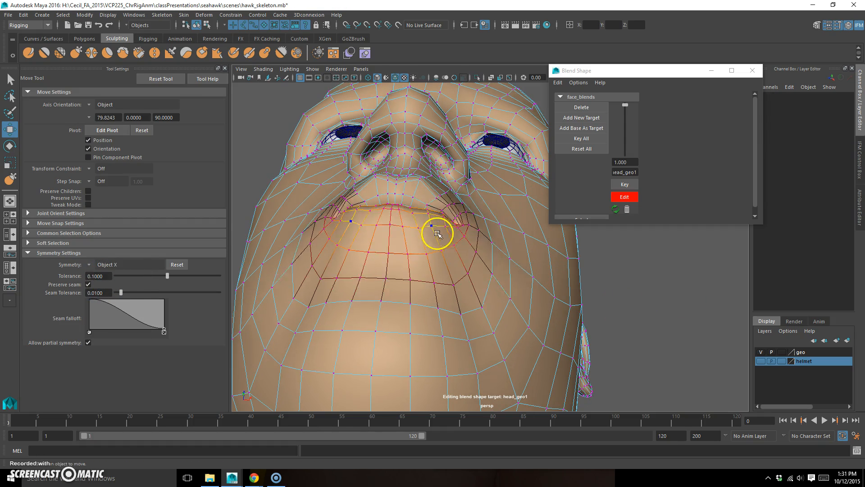
click(461, 224)
alt+drag(476, 249, 493, 229)
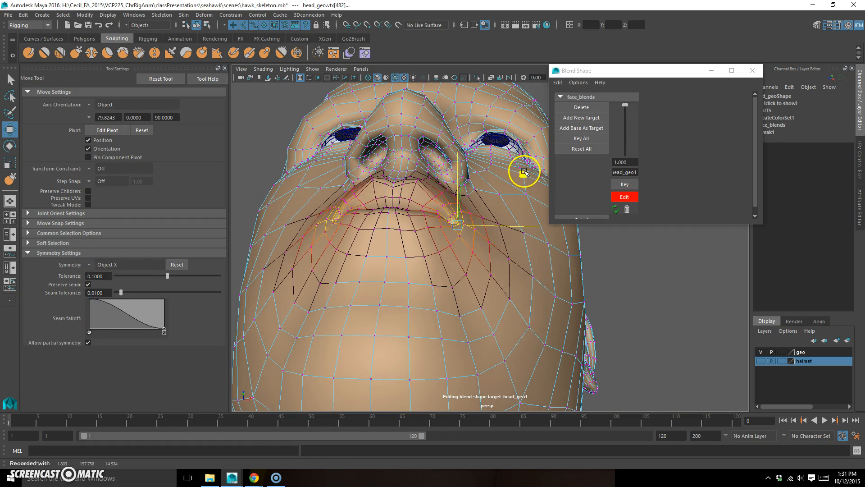
alt+drag(514, 170, 500, 284)
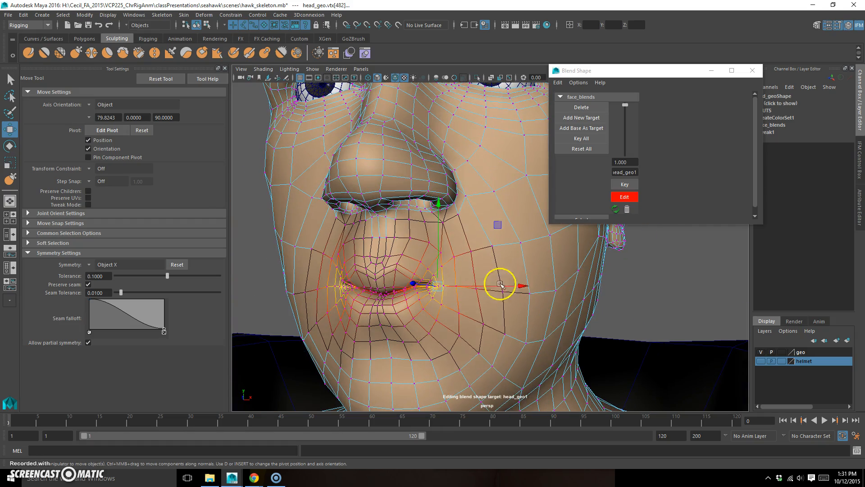
click(479, 325)
click(582, 270)
right_drag(526, 303, 597, 248)
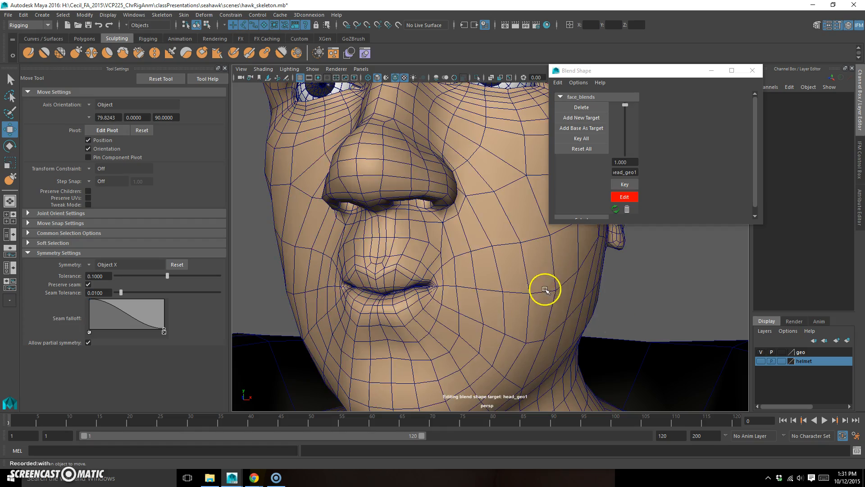
- Reselect the mouth-corner vertices and refine the corners and upper lip of the narrow mouth symmetrically
alt+right_drag(544, 290, 499, 313)
alt+drag(498, 313, 414, 300)
alt+right_drag(414, 300, 453, 295)
alt+drag(453, 295, 440, 258)
click(454, 237)
right_drag(453, 229, 411, 229)
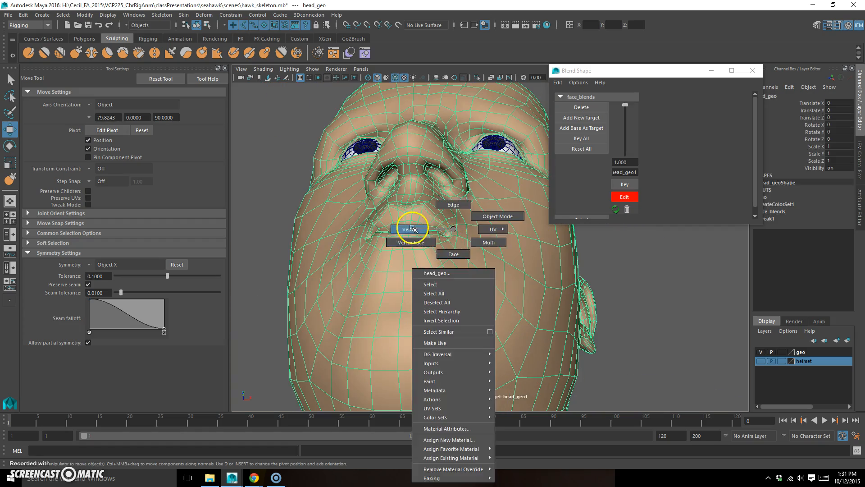
click(450, 237)
alt+drag(456, 248, 518, 176)
middle_drag(516, 174, 519, 174)
alt+drag(518, 173, 462, 164)
click(413, 199)
alt+drag(475, 135, 383, 251)
- Frame the whole head with nothing selected and check the narrow mouth target at full weight
click(501, 310)
click(501, 310)
key(f)
alt+drag(407, 324, 554, 294)
click(666, 272)
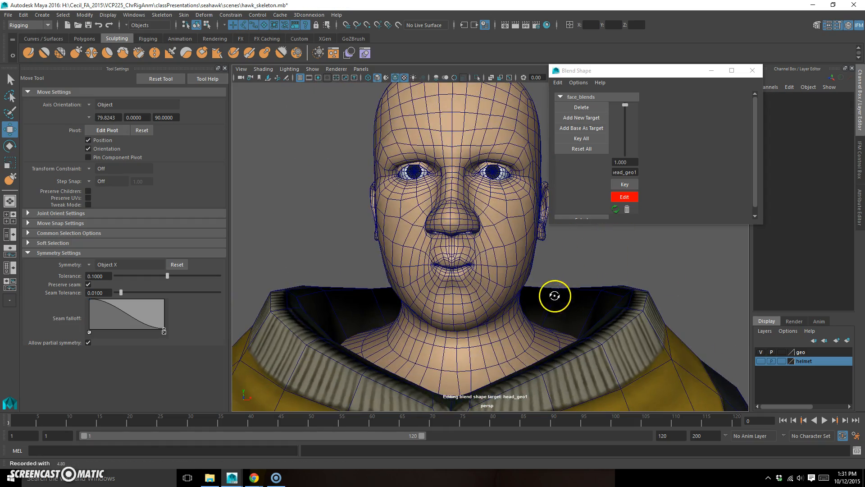
alt+drag(480, 253, 499, 269)
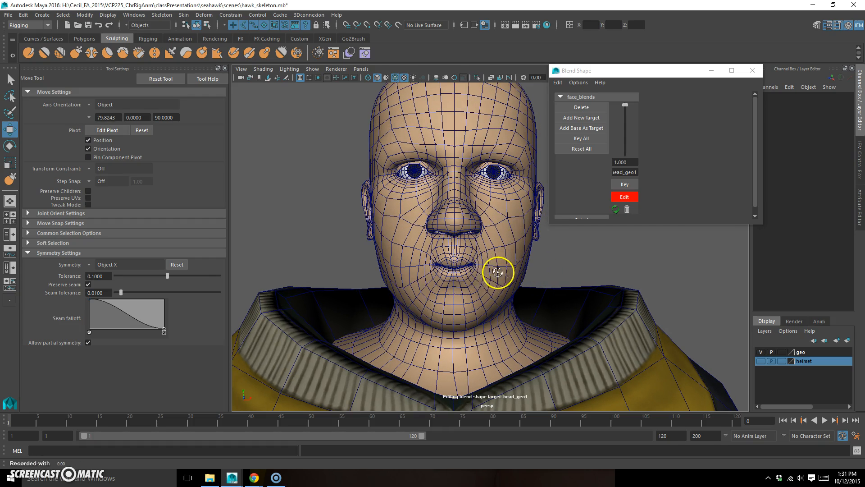
click(628, 197)
mouse_move(625, 107)
mouse_down()
mouse_move(620, 164)
mouse_move(619, 94)
mouse_up()
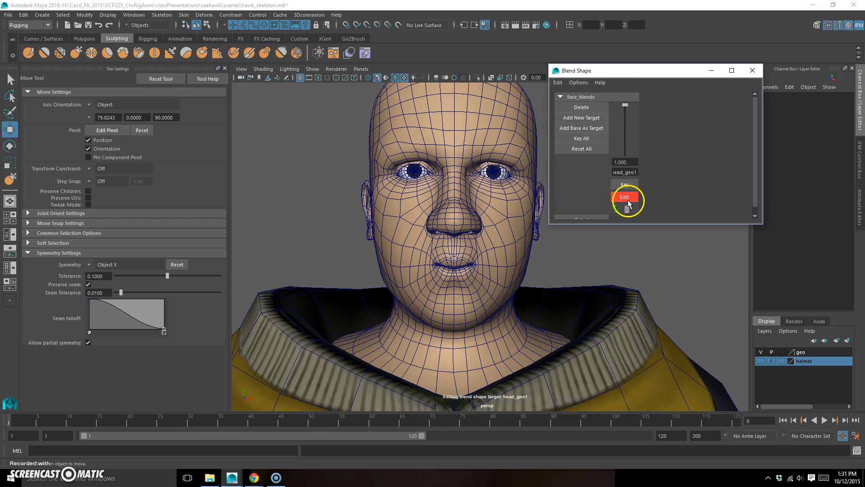
- Select the mouth-corner vertices in vertex mode and lower them symmetrically to level the narrow mouth's lip line
scroll(412, 286, up, 6)
right_click(488, 230)
right_drag(489, 241, 445, 229)
scroll(459, 224, up, 4)
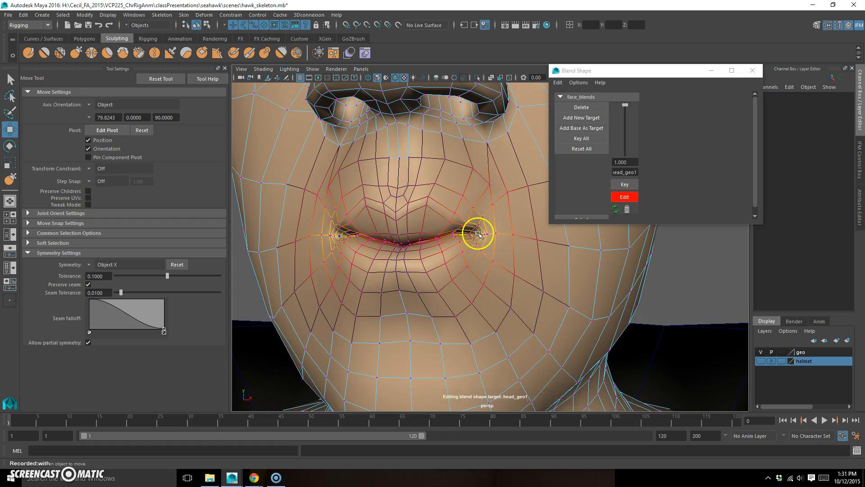
click(479, 234)
alt+drag(478, 234, 477, 241)
mouse_move(485, 239)
middle_down()
mouse_move(515, 238)
mouse_move(500, 241)
middle_up()
drag(485, 143, 487, 164)
- Disable editing of the first face_blends target, set its weight to 0, and deselect the vertices
mouse_move(625, 106)
mouse_down()
mouse_move(627, 178)
mouse_move(619, 98)
mouse_up()
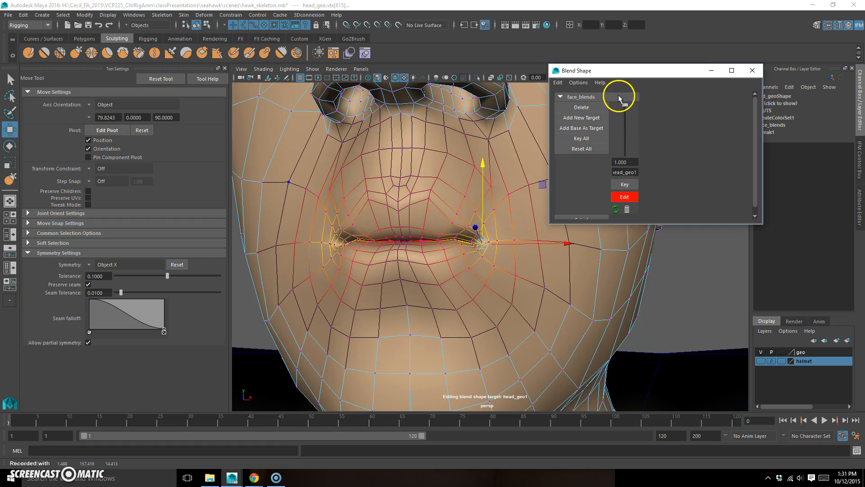
click(624, 197)
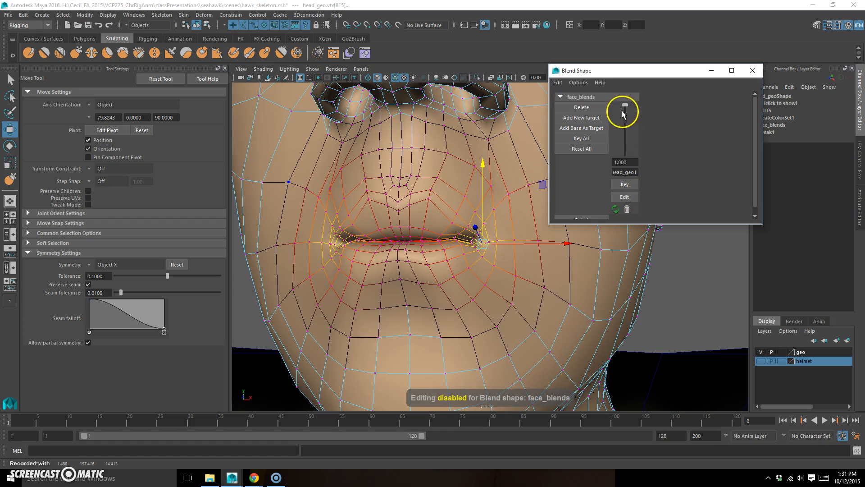
drag(626, 105, 626, 155)
alt+right_drag(503, 300, 452, 297)
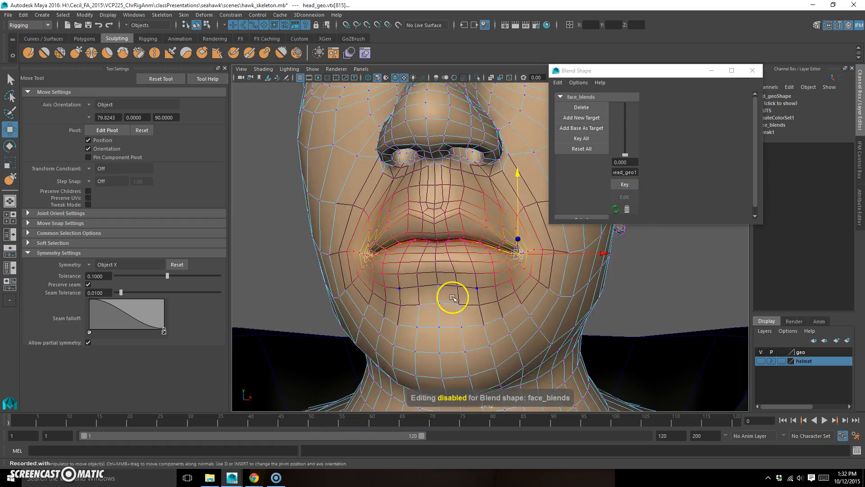
alt+middle_drag(498, 293, 460, 291)
click(633, 257)
alt+drag(633, 259, 556, 282)
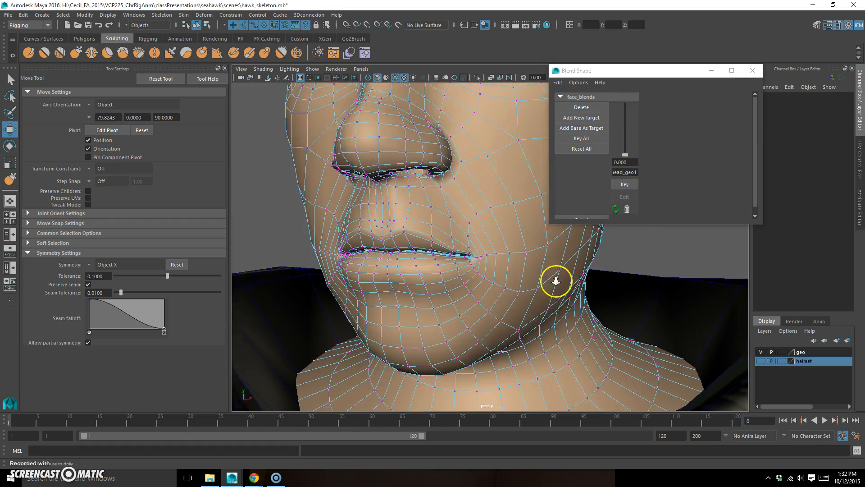
alt+right_drag(556, 283, 511, 290)
alt+drag(512, 291, 529, 294)
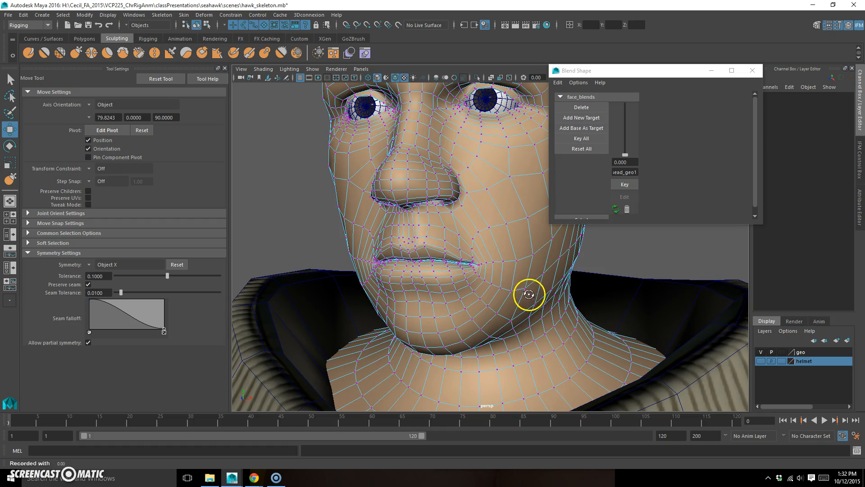
- Add a second target to face_blends and enable editing for it
click(582, 118)
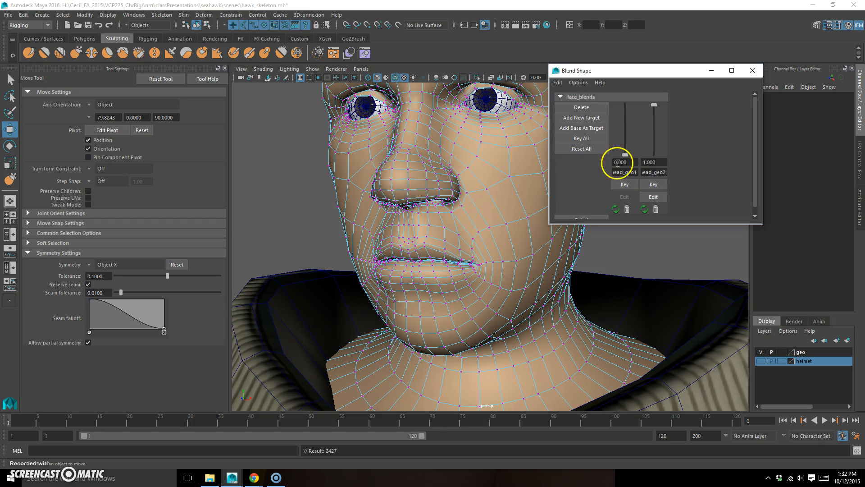
click(653, 197)
alt+right_drag(441, 266, 465, 269)
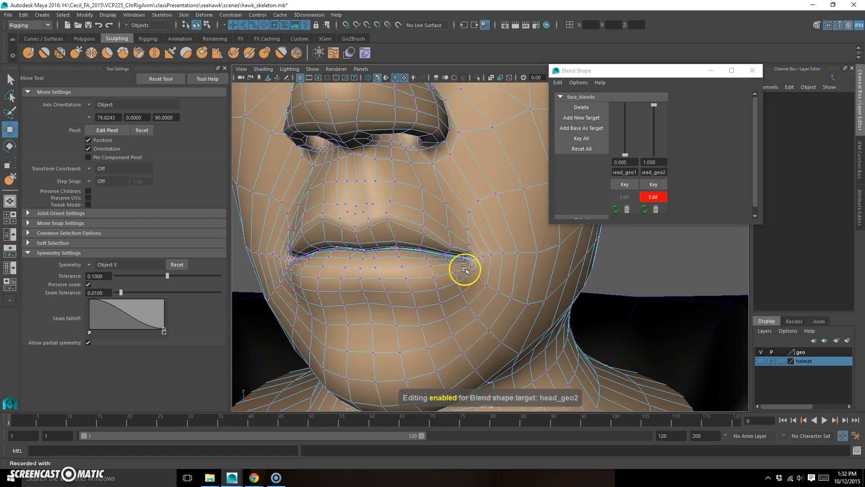
- Select the mouth-corner vertices for the second target, undo a trial move, and adjust the soft-selection radius
click(471, 256)
alt+drag(471, 257, 446, 237)
middle_drag(462, 216, 484, 188)
key(ctrl+z)
alt+drag(448, 291, 480, 273)
key(b)
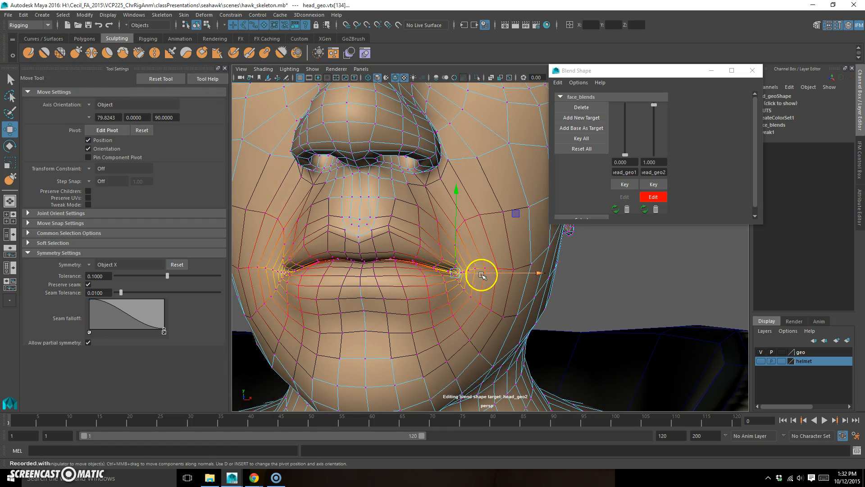
- Pull the mouth corners symmetrically outward, up and back along the cheeks to widen the mouth, then deselect them
alt+drag(534, 226, 519, 233)
middle_drag(507, 217, 525, 201)
alt+drag(525, 201, 540, 241)
middle_drag(545, 336, 550, 312)
alt+drag(549, 312, 447, 322)
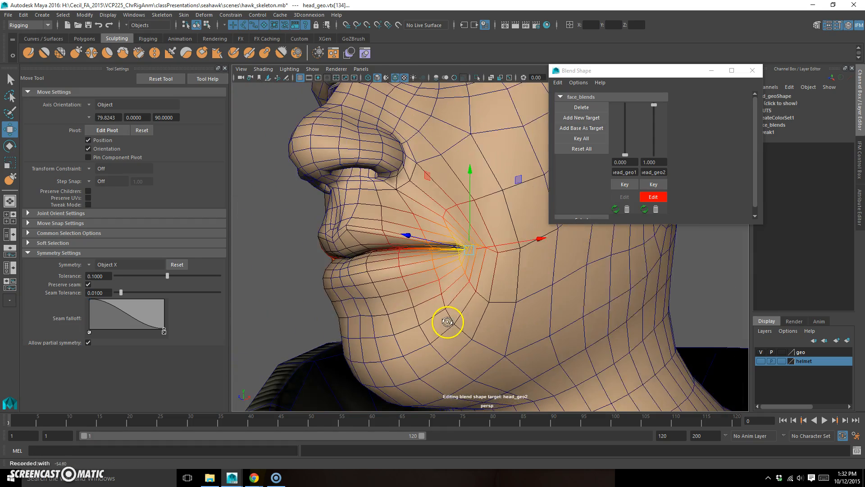
click(699, 281)
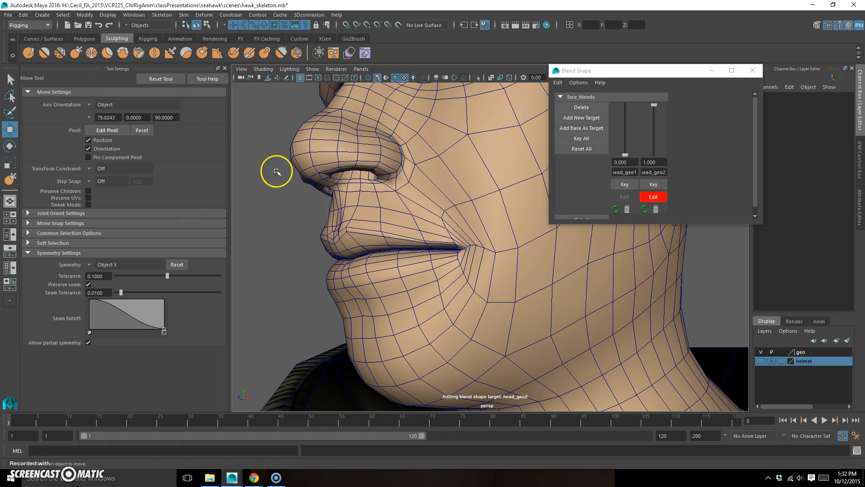
- Select the head mesh, activate the Grab sculpting tool, and set its falloff type to Surface
key(y)
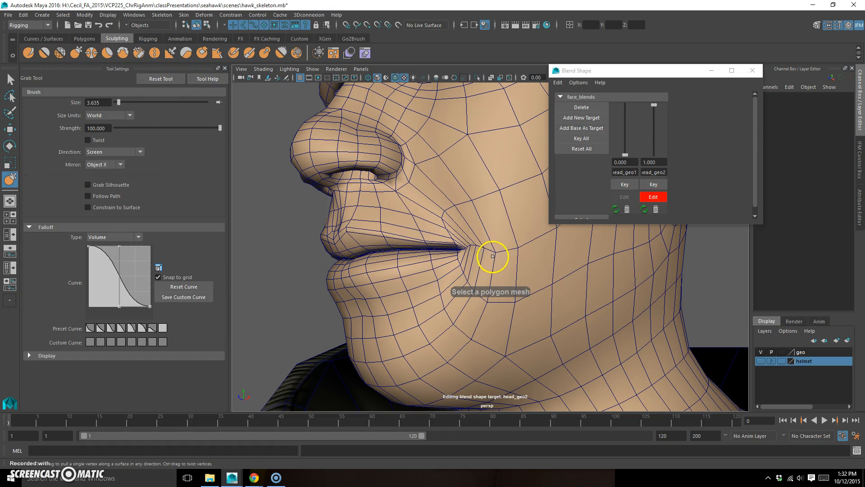
key(q)
click(489, 229)
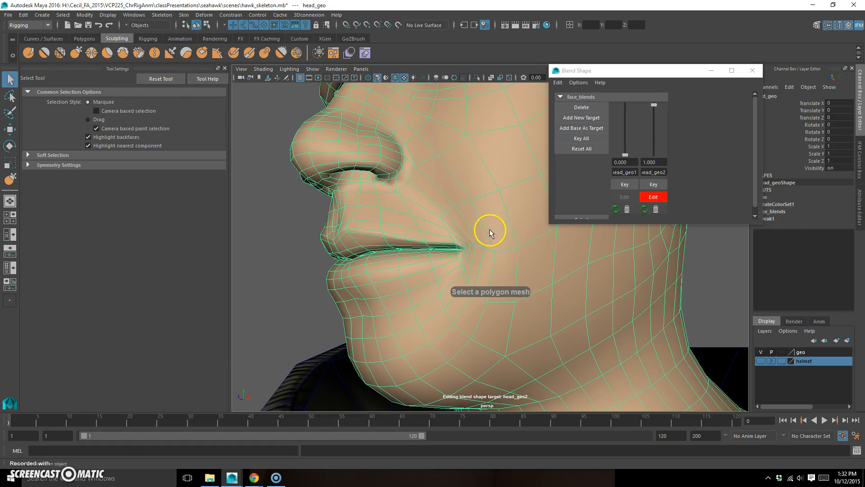
click(76, 53)
mouse_move(492, 261)
alt+mouse_down()
mouse_move(490, 227)
mouse_move(510, 236)
alt+mouse_up()
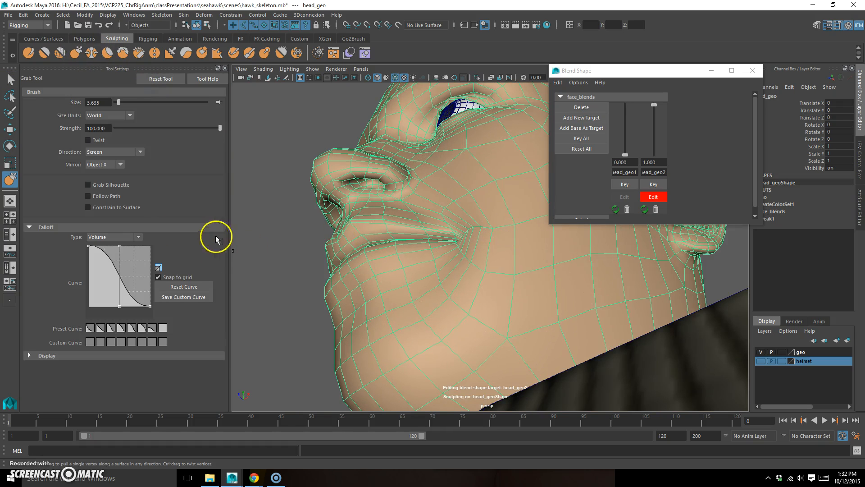
click(141, 243)
click(113, 248)
- Reduce the Grab brush to 0.733 and reshape the lips and skin around the widened mouth corner
mouse_move(506, 238)
alt+mouse_down()
mouse_move(507, 229)
mouse_move(506, 279)
mouse_move(464, 272)
alt+mouse_up()
key(b)
mouse_move(544, 269)
alt+mouse_down()
mouse_move(483, 201)
mouse_move(452, 205)
mouse_move(547, 253)
mouse_move(514, 292)
mouse_move(432, 280)
mouse_move(482, 272)
mouse_move(446, 274)
alt+mouse_up()
alt+right_drag(446, 275, 547, 249)
alt+right_drag(335, 302, 431, 282)
mouse_move(431, 282)
alt+mouse_down()
mouse_move(452, 264)
mouse_move(392, 257)
alt+mouse_up()
key(b)
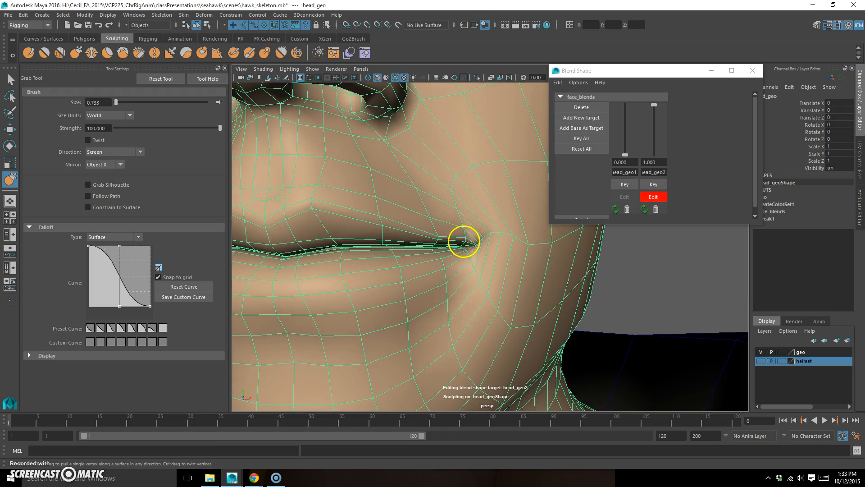
mouse_move(466, 289)
alt+mouse_down()
mouse_move(489, 289)
mouse_move(459, 286)
alt+mouse_up()
mouse_move(481, 252)
alt+mouse_down()
mouse_move(505, 285)
mouse_move(494, 304)
mouse_move(481, 299)
mouse_move(475, 268)
mouse_move(494, 185)
mouse_move(496, 253)
mouse_move(478, 201)
mouse_move(511, 186)
alt+mouse_up()
drag(487, 188, 485, 183)
- Check the widened mouth with the smooth mesh preview, then return to the unsmoothed display
alt+drag(509, 230, 555, 280)
alt+right_drag(555, 280, 382, 315)
key(3)
alt+drag(547, 291, 578, 286)
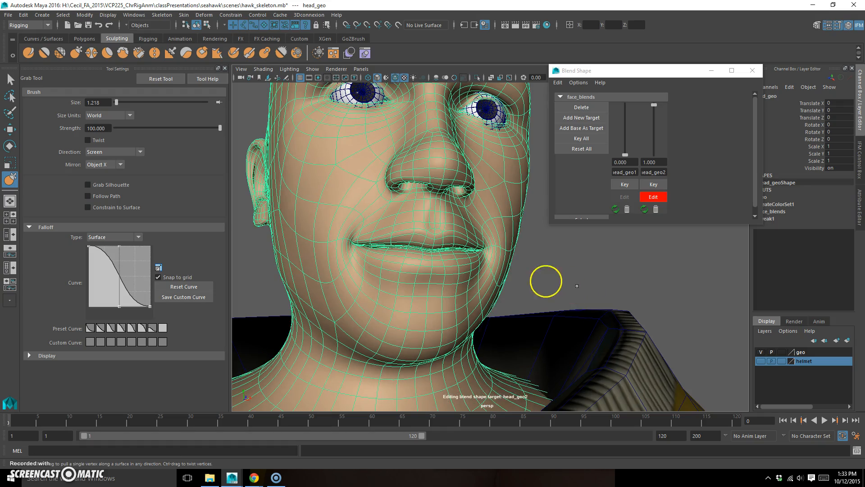
key(1)
- Build up the cheeks beside the widened mouth with the Sculpt tool at size 2.727 and strength 0.247, and even out the mesh with the Relax tool
mouse_move(518, 265)
alt+mouse_down()
mouse_move(429, 265)
mouse_move(469, 270)
mouse_move(445, 251)
alt+mouse_up()
click(26, 53)
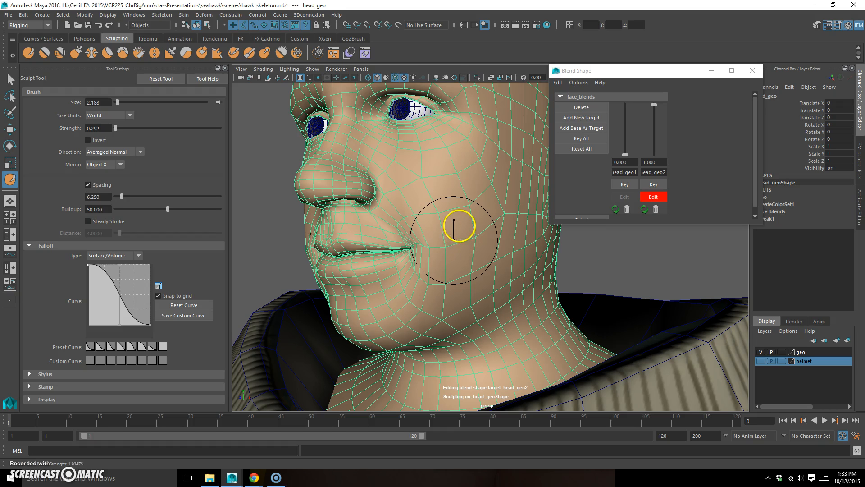
alt+drag(468, 246, 452, 249)
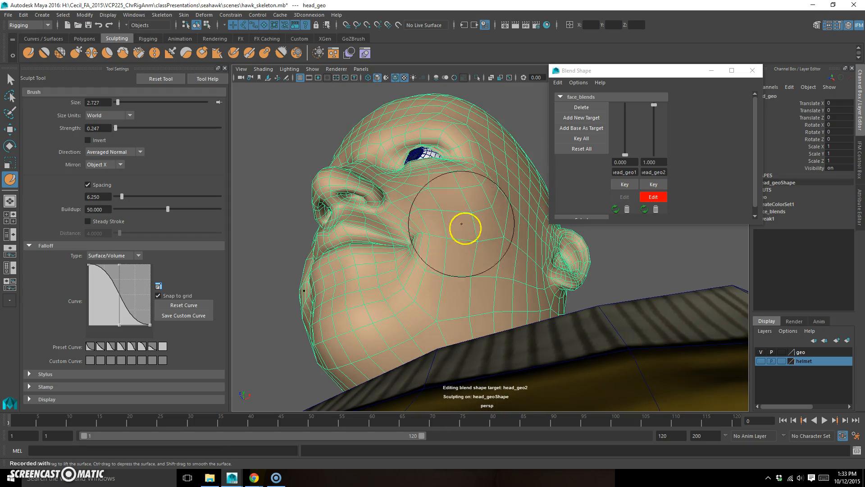
mouse_move(483, 267)
alt+mouse_down()
mouse_move(526, 286)
mouse_move(471, 284)
alt+mouse_up()
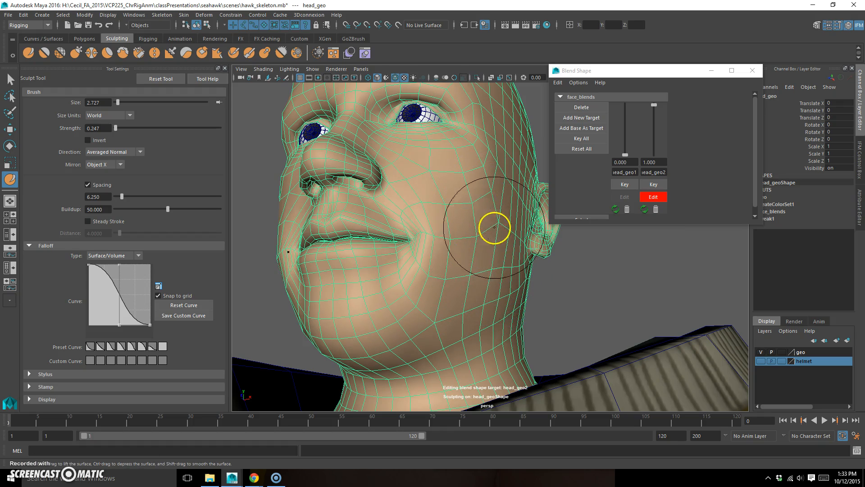
click(60, 53)
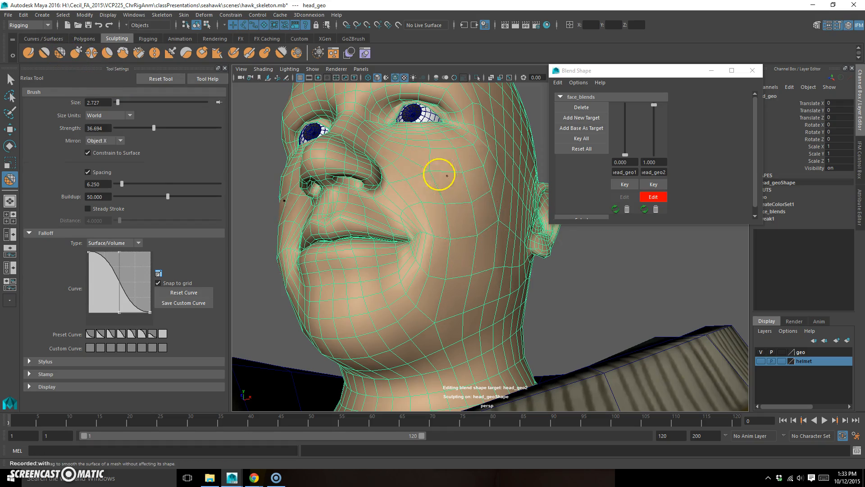
mouse_move(440, 184)
alt+mouse_down()
mouse_move(525, 247)
mouse_move(442, 270)
mouse_move(492, 253)
mouse_move(469, 253)
mouse_move(463, 266)
alt+mouse_up()
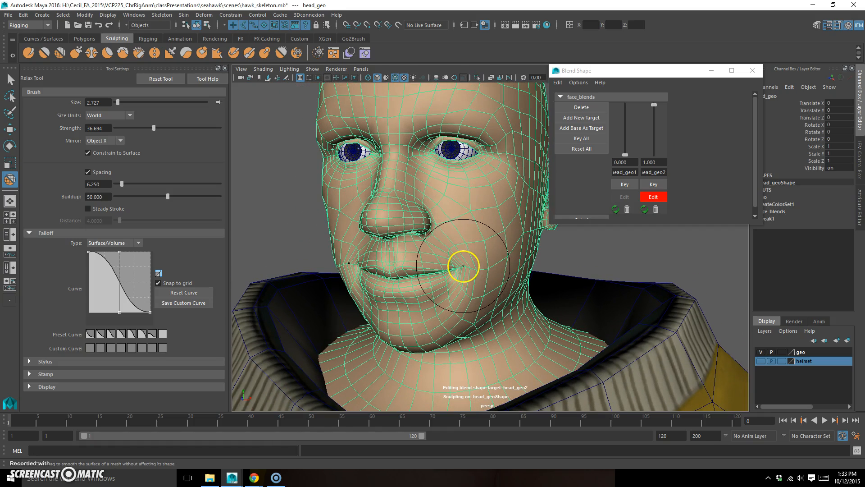
- Turn off editing for the second mouth target, test its blend weight, and return the weight to 0
click(653, 197)
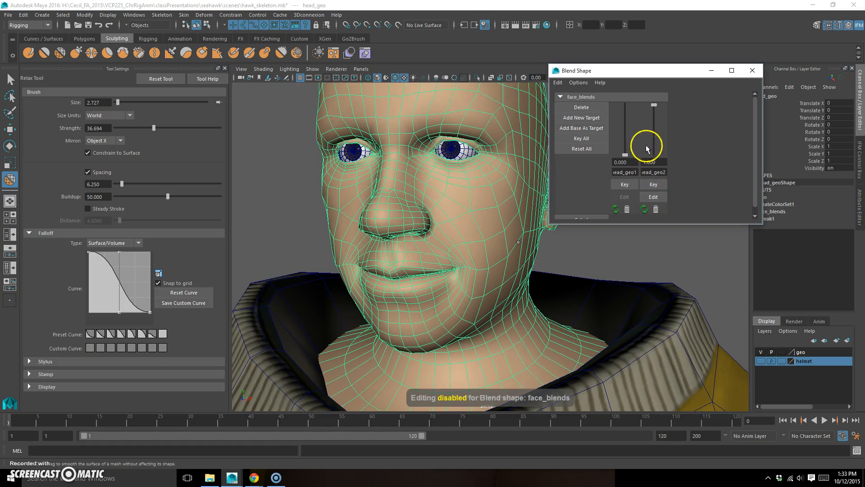
mouse_move(654, 108)
mouse_down()
mouse_move(663, 157)
mouse_move(659, 96)
mouse_move(666, 141)
mouse_move(664, 111)
mouse_up()
alt+drag(364, 281, 399, 279)
drag(656, 103, 663, 178)
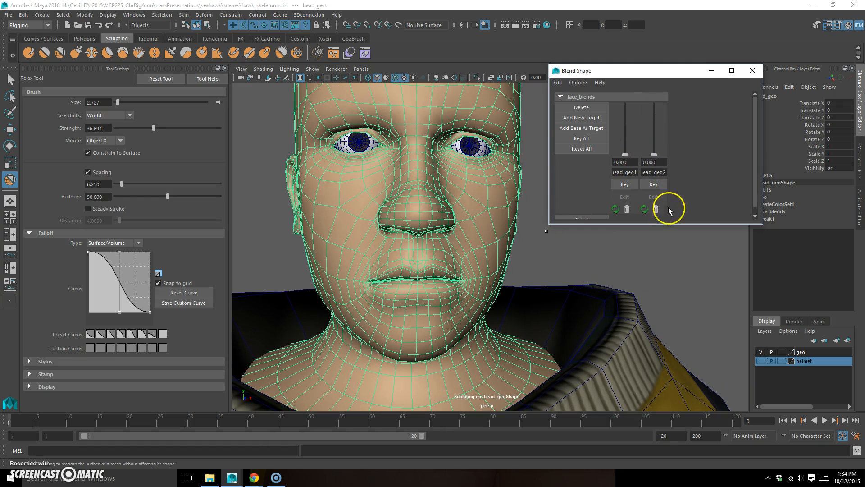
- Preview the narrow and widened mouth targets one after the other on the whole head, returning each blend weight to 0
alt+drag(444, 284, 500, 290)
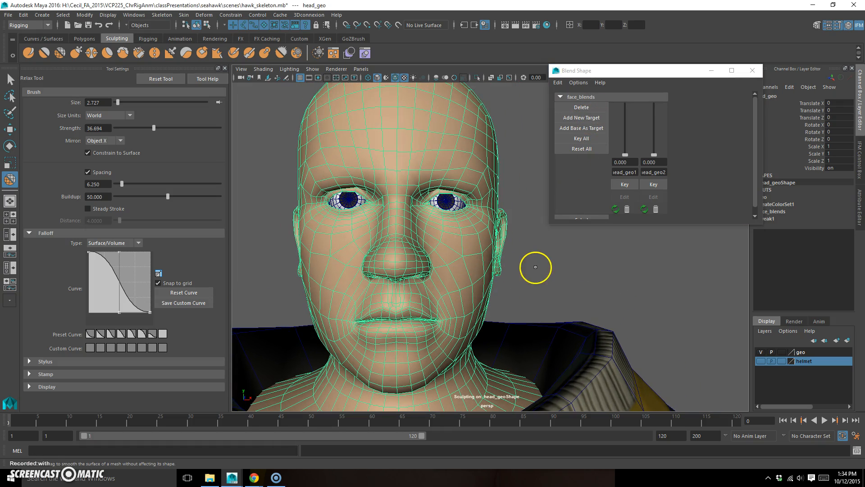
scroll(491, 326, down, 3)
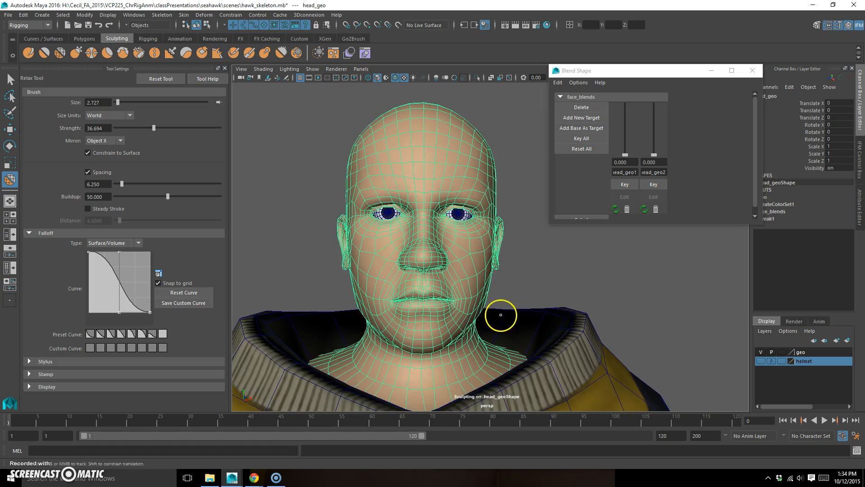
alt+middle_drag(501, 315, 487, 298)
alt+drag(487, 298, 518, 271)
drag(625, 154, 642, 186)
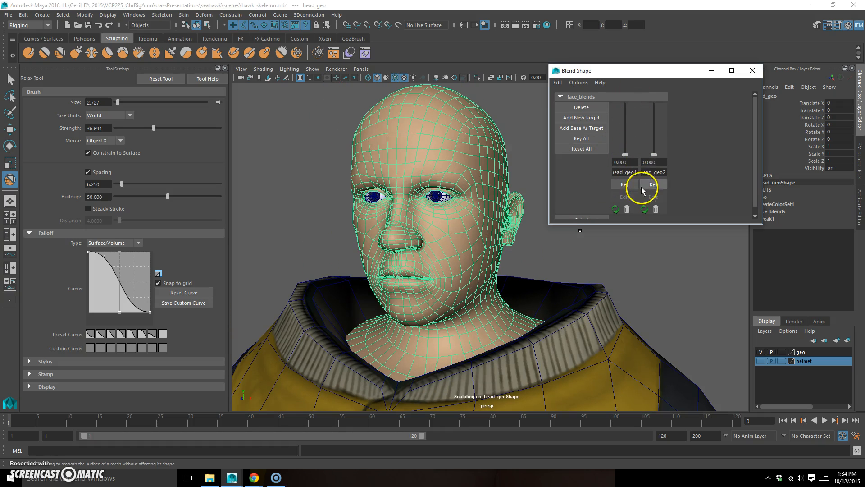
drag(654, 155, 657, 210)
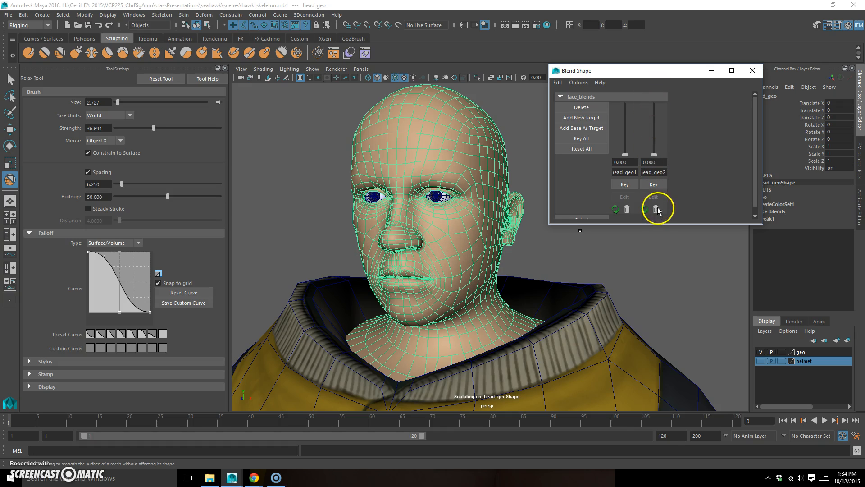